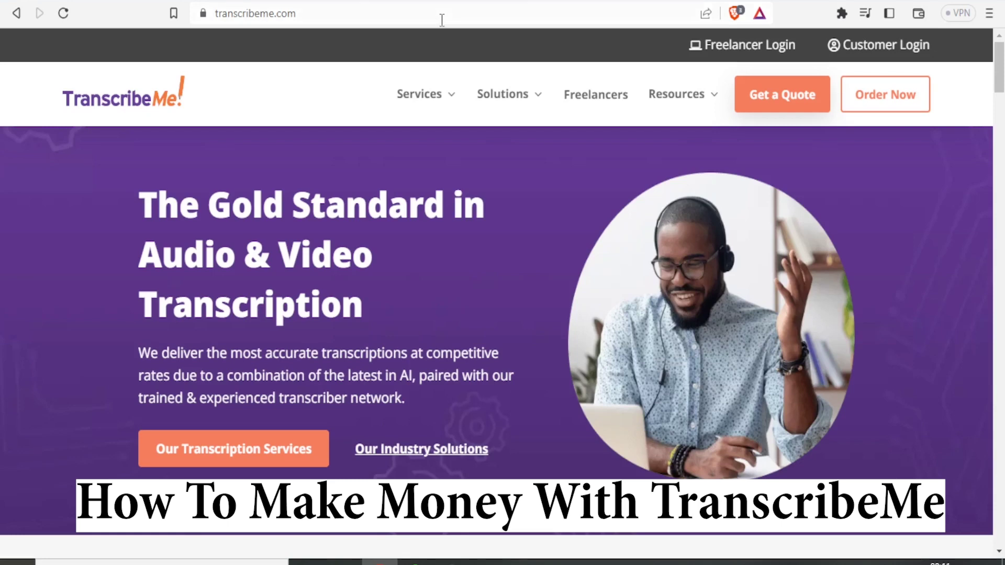
# Browse the TranscribeMe homepage's list of industry solutions
pyautogui.click(503, 94)
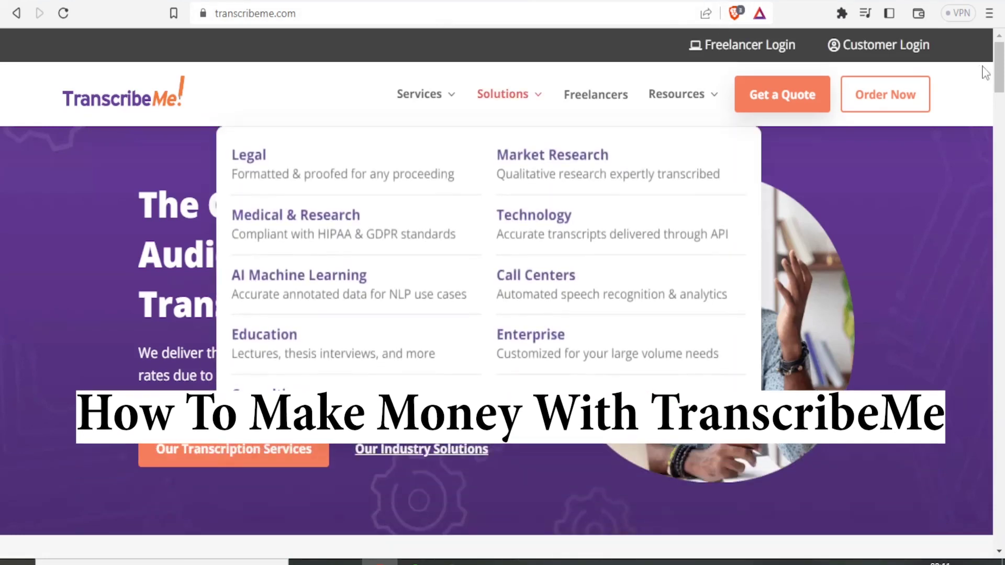
pyautogui.moveTo(999, 73)
pyautogui.mouseDown()
pyautogui.moveTo(1000, 97)
pyautogui.moveTo(1000, 73)
pyautogui.mouseUp()
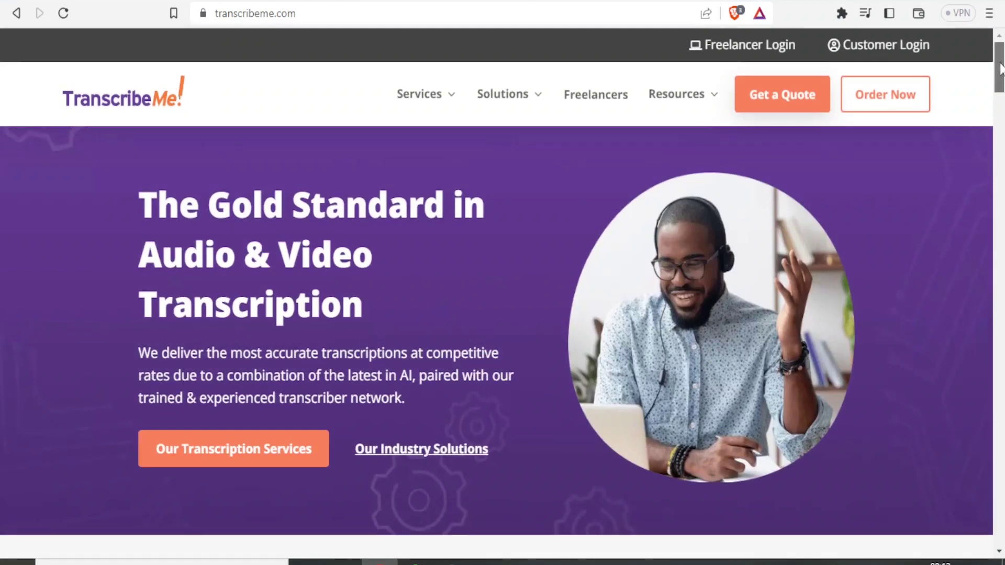
pyautogui.moveTo(1000, 71); pyautogui.dragTo(1001, 92)
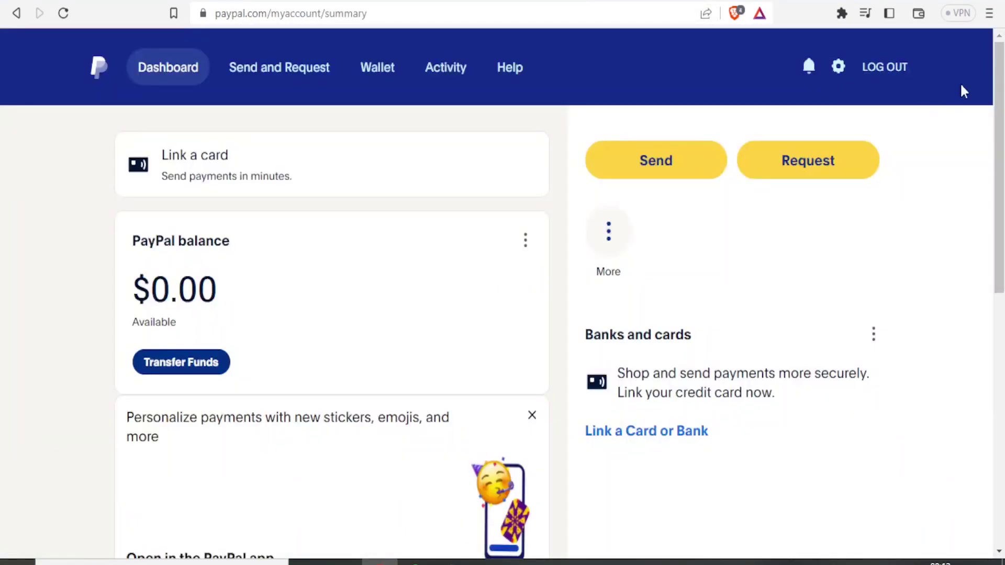
pyautogui.moveTo(996, 86)
pyautogui.mouseDown()
pyautogui.moveTo(998, 150)
pyautogui.moveTo(1000, 92)
pyautogui.mouseUp()
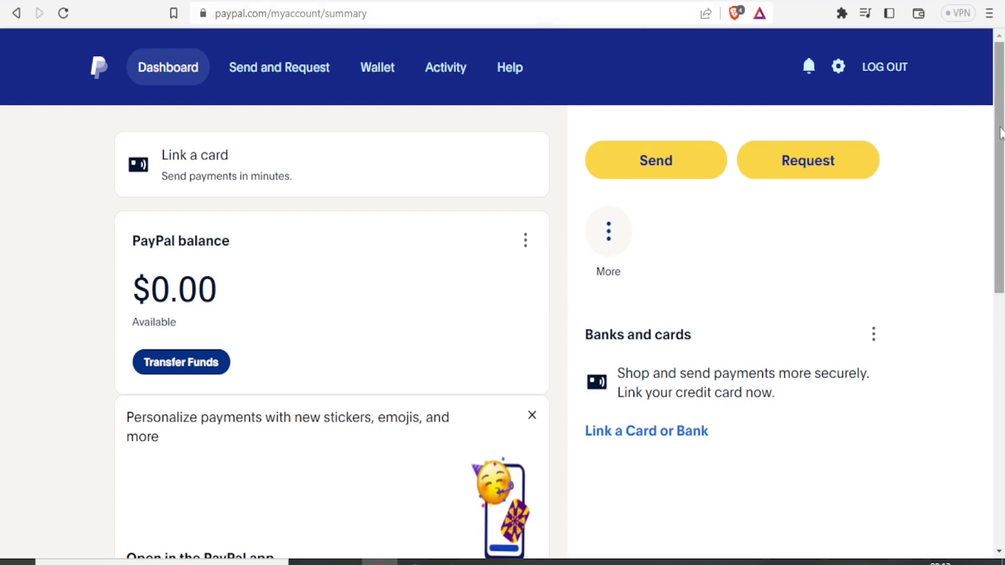
pyautogui.moveTo(1001, 134); pyautogui.dragTo(999, 80)
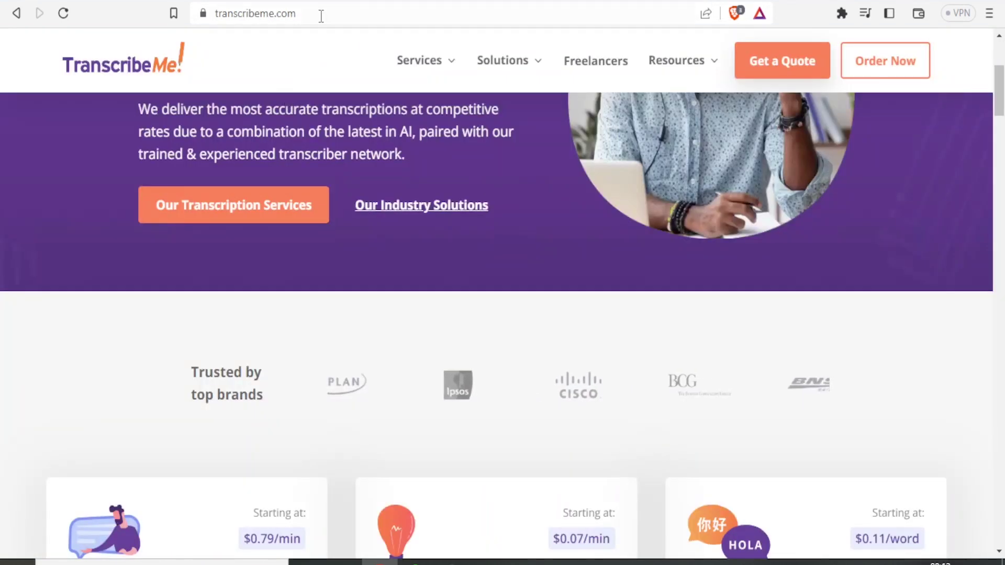
# Go to the Freelancers page to reach the WorkHub sign-up form
pyautogui.click(322, 14)
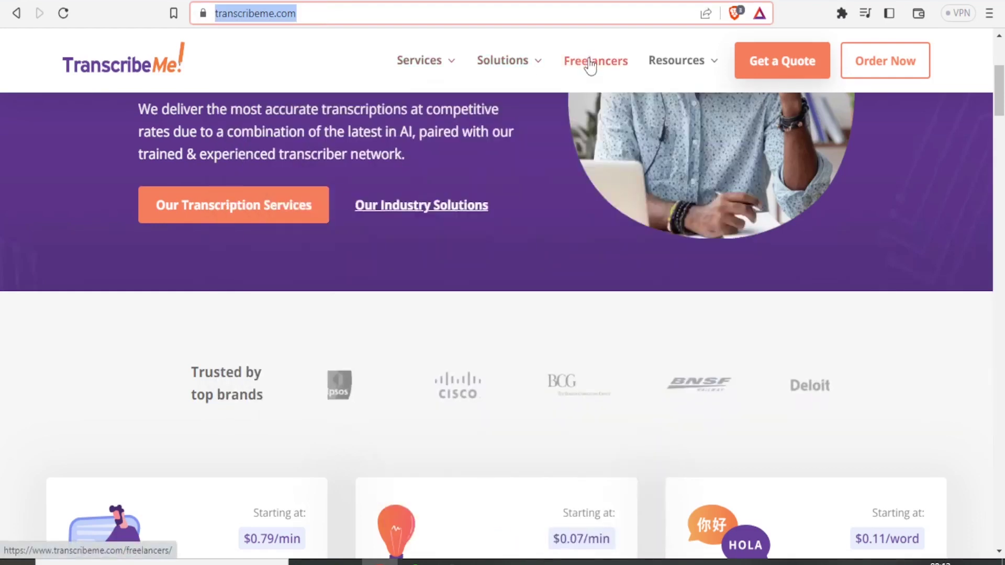
pyautogui.moveTo(421, 62)
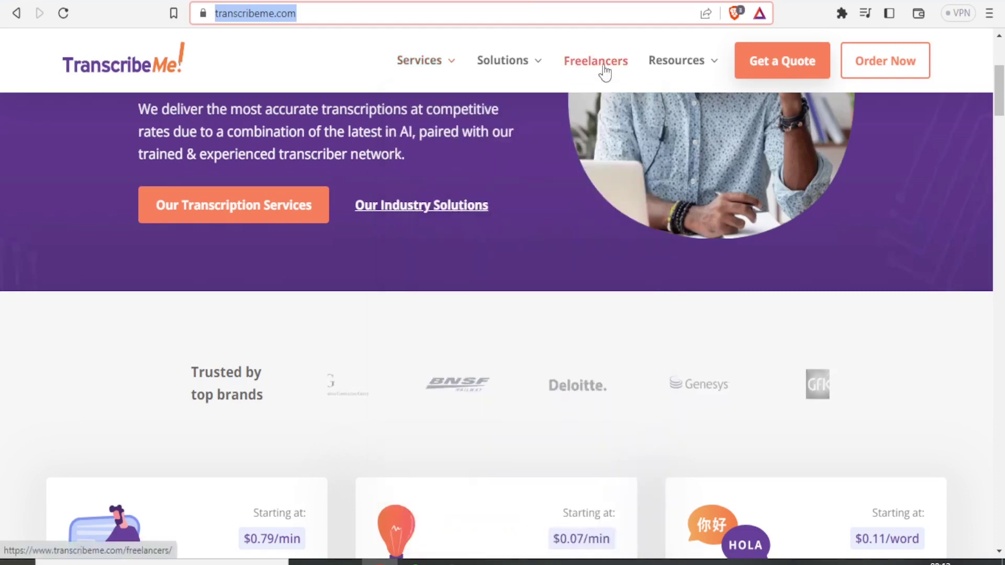
pyautogui.click(605, 71)
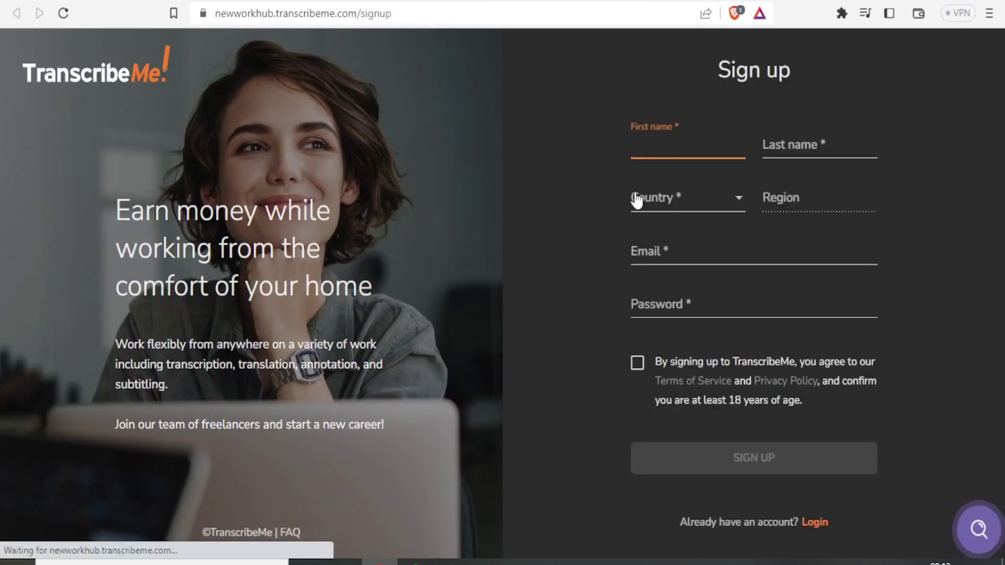
# Fill the first name from a saved suggestion, enter the last name, and select the too-short password
pyautogui.click(648, 148)
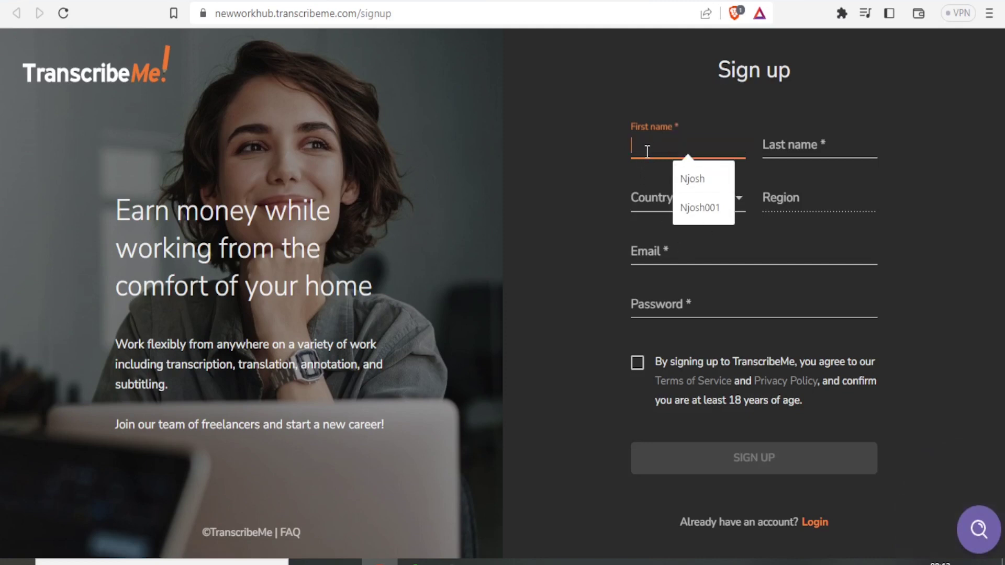
pyautogui.click(686, 178)
pyautogui.click(754, 159)
pyautogui.write('Net')
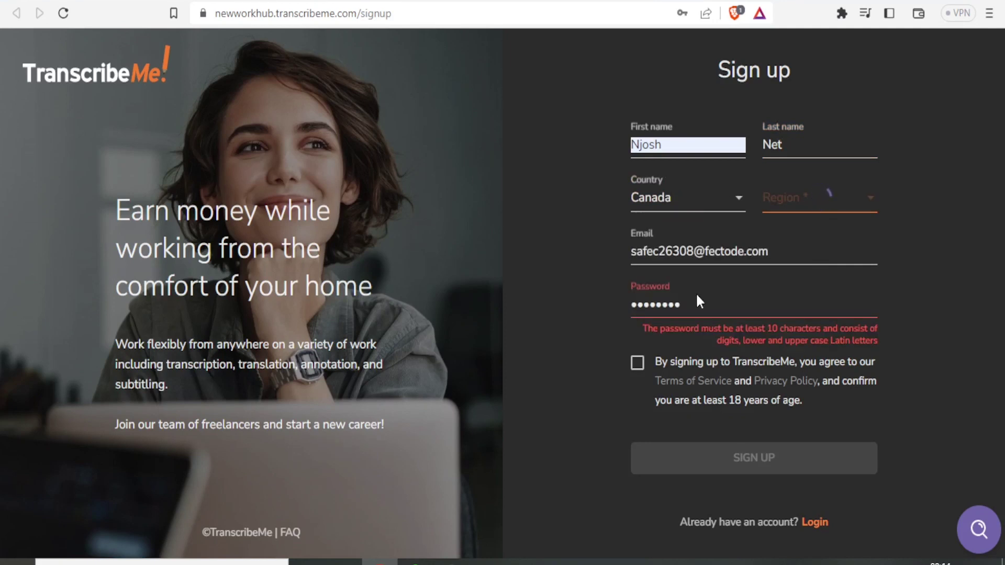
pyautogui.moveTo(697, 307); pyautogui.dragTo(615, 306)
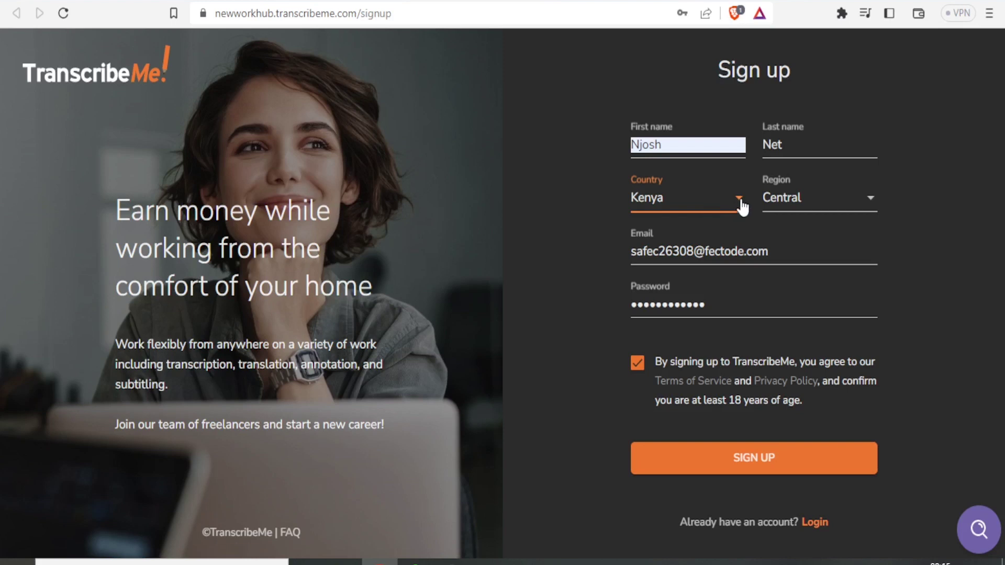
# Choose Rift Valley as the region, accept the terms and privacy policy, and submit
pyautogui.click(868, 200)
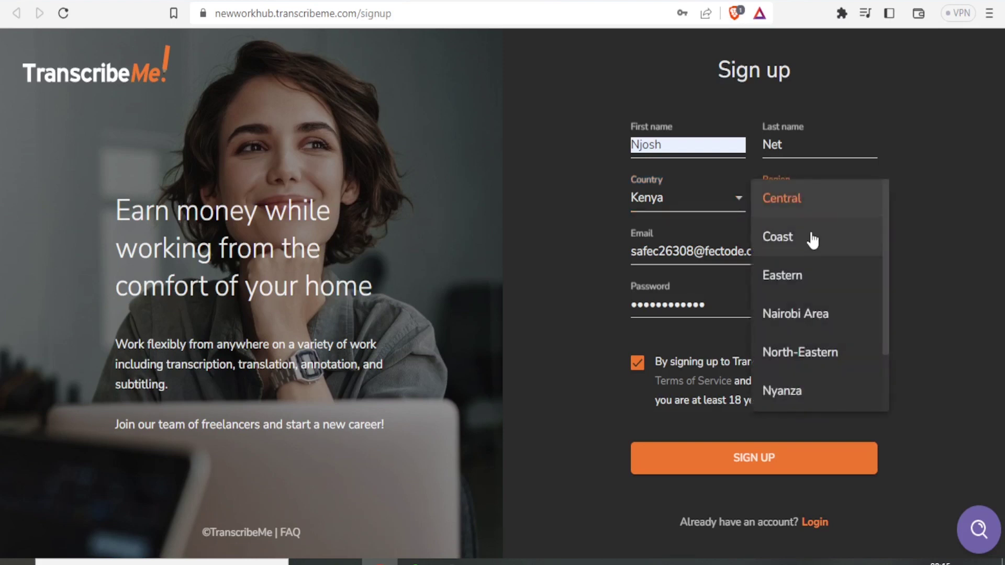
pyautogui.moveTo(888, 266); pyautogui.dragTo(885, 321)
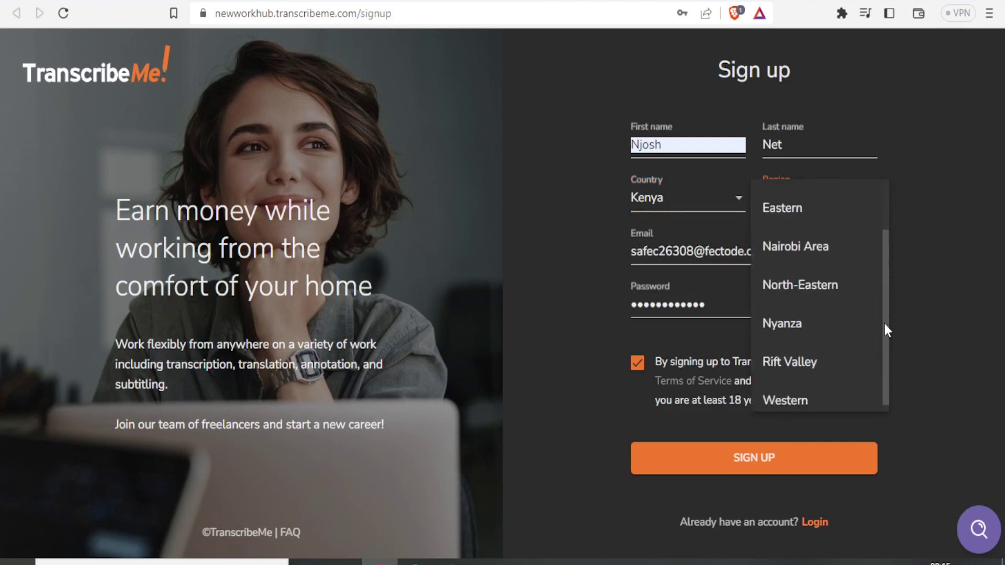
pyautogui.click(819, 353)
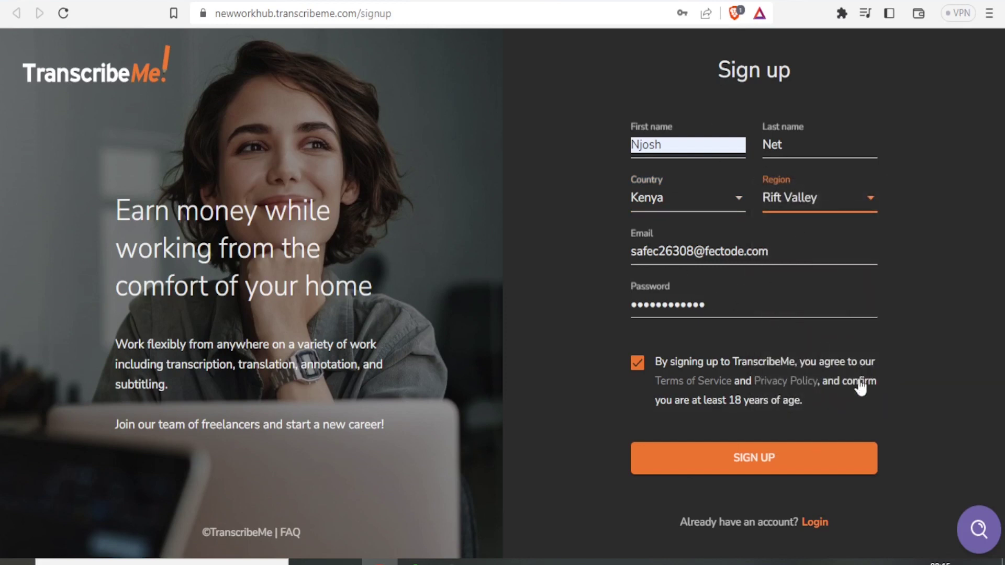
pyautogui.click(635, 364)
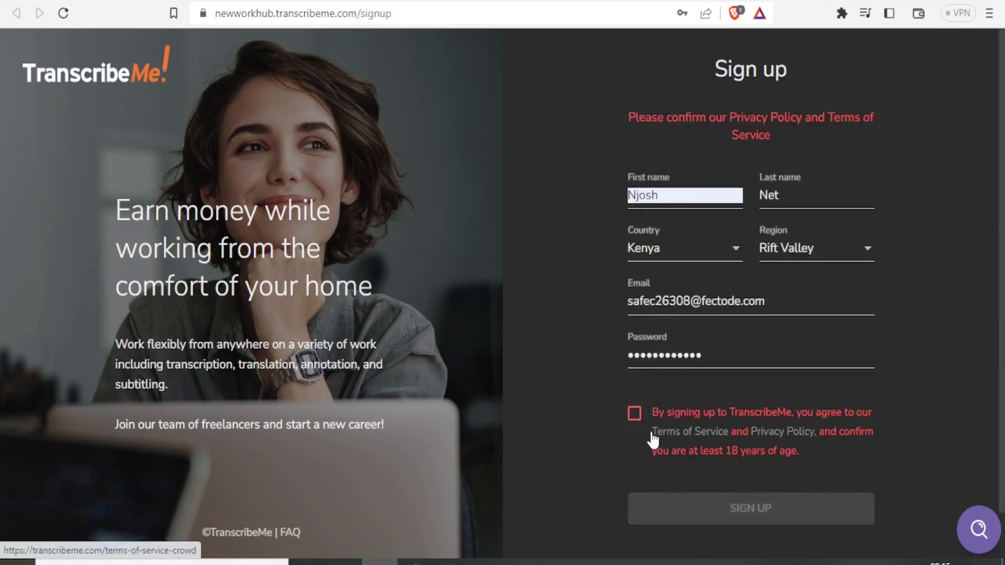
pyautogui.click(635, 415)
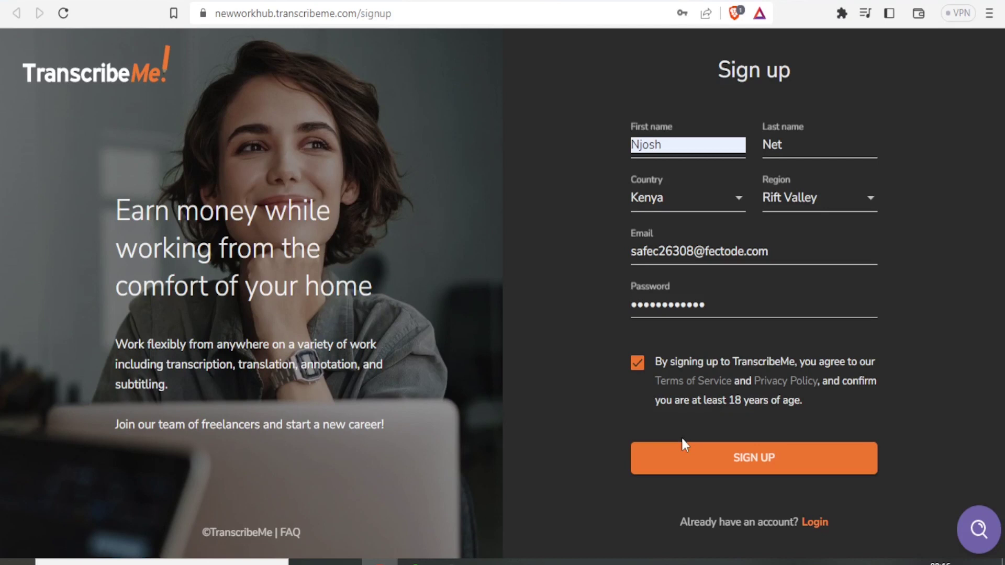
pyautogui.click(706, 457)
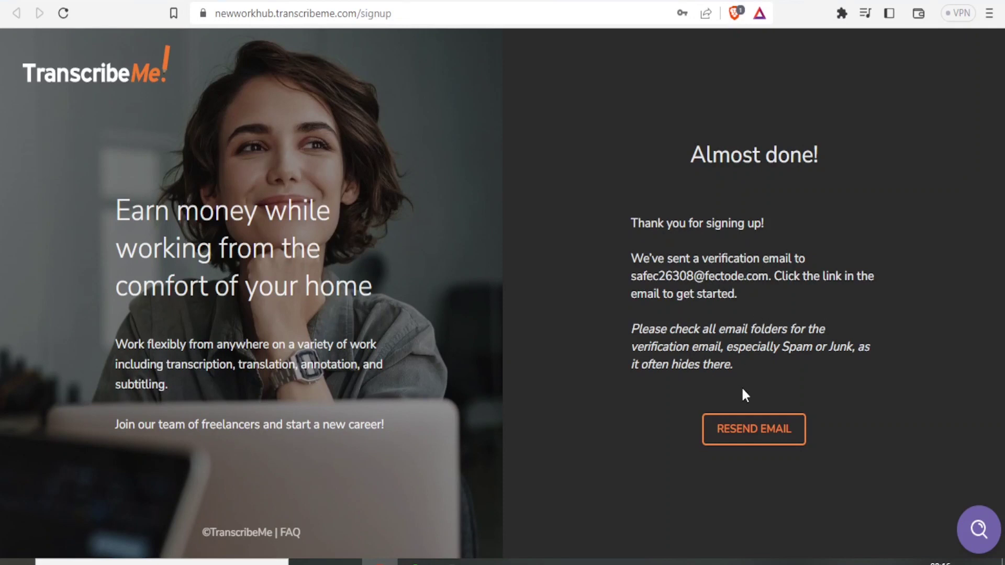
# Open TranscribeMe's verification email in the Temp Mail inbox and scroll to its link
pyautogui.hotkey('ctrl', 'Tab')
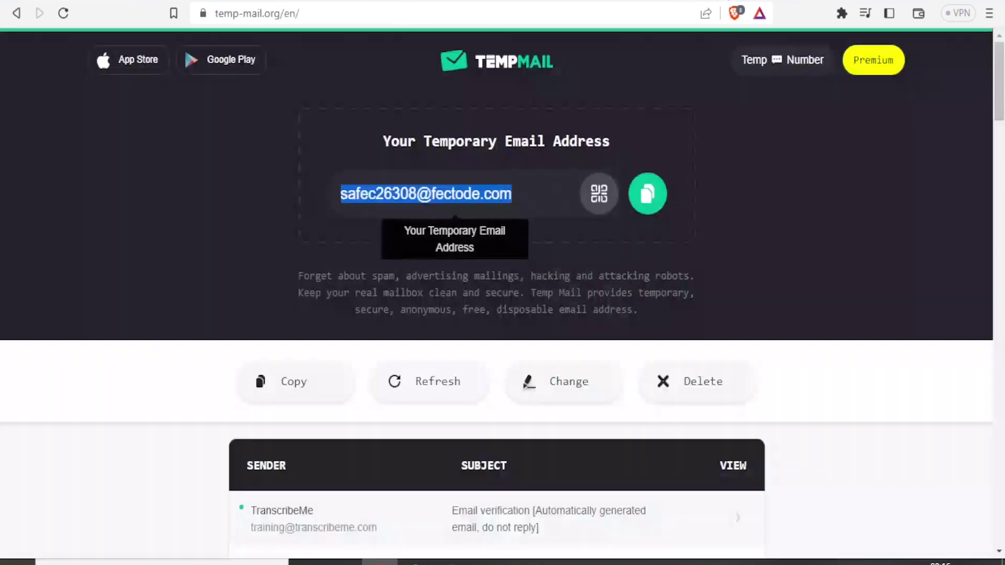
pyautogui.moveTo(998, 107); pyautogui.dragTo(997, 135)
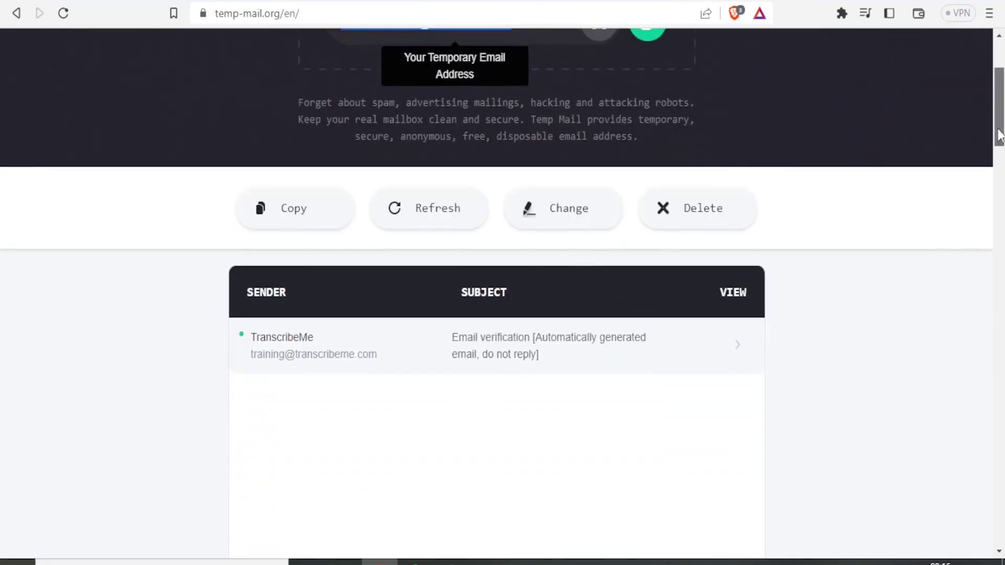
pyautogui.click(303, 363)
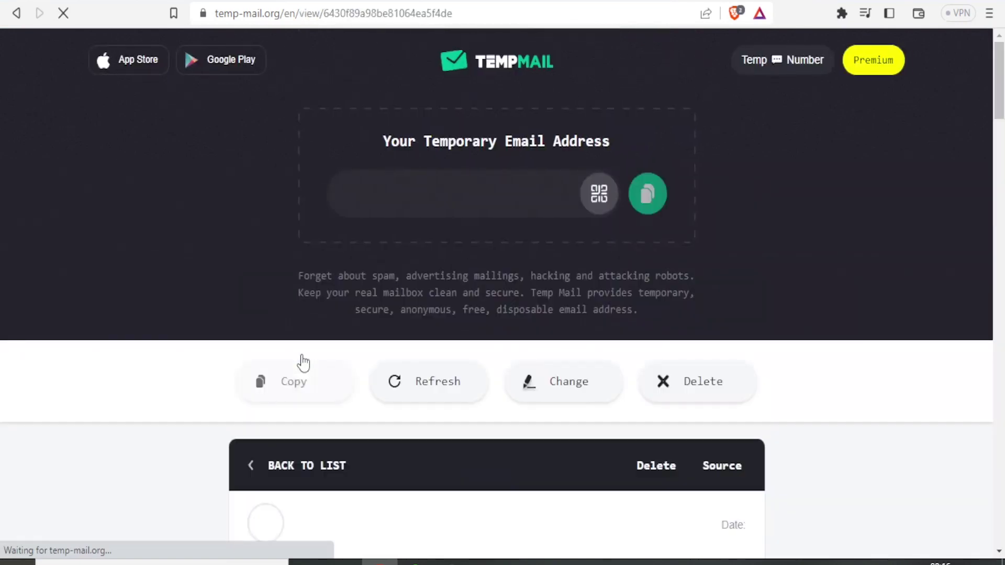
pyautogui.scroll(-6, 989, 140)
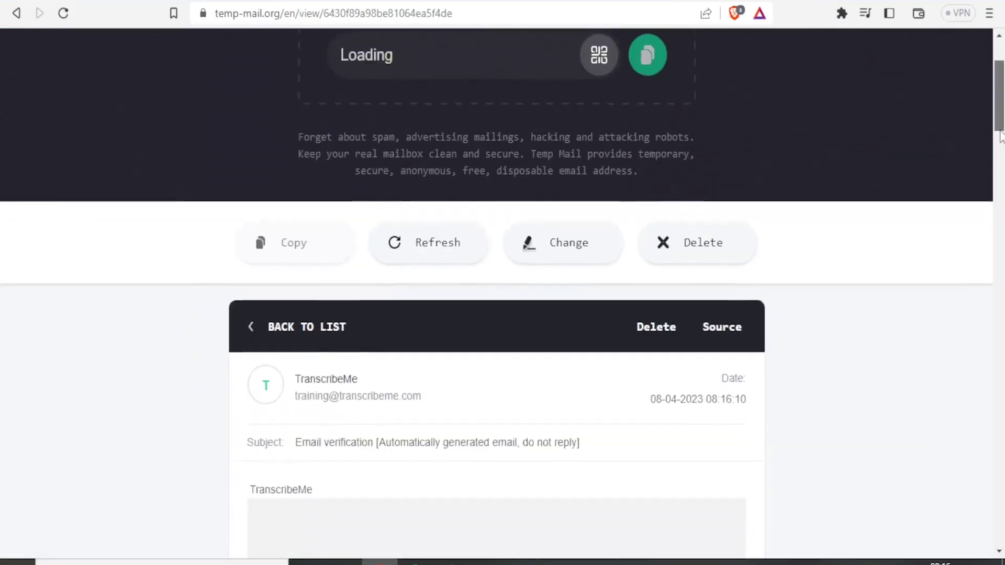
pyautogui.scroll(-10, 1000, 164)
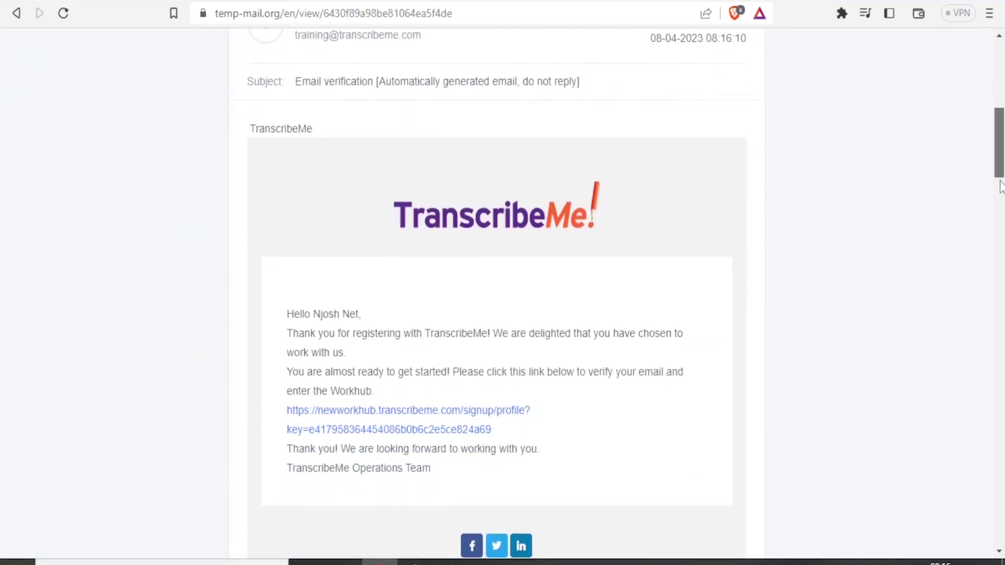
pyautogui.moveTo(1000, 187); pyautogui.dragTo(1000, 156)
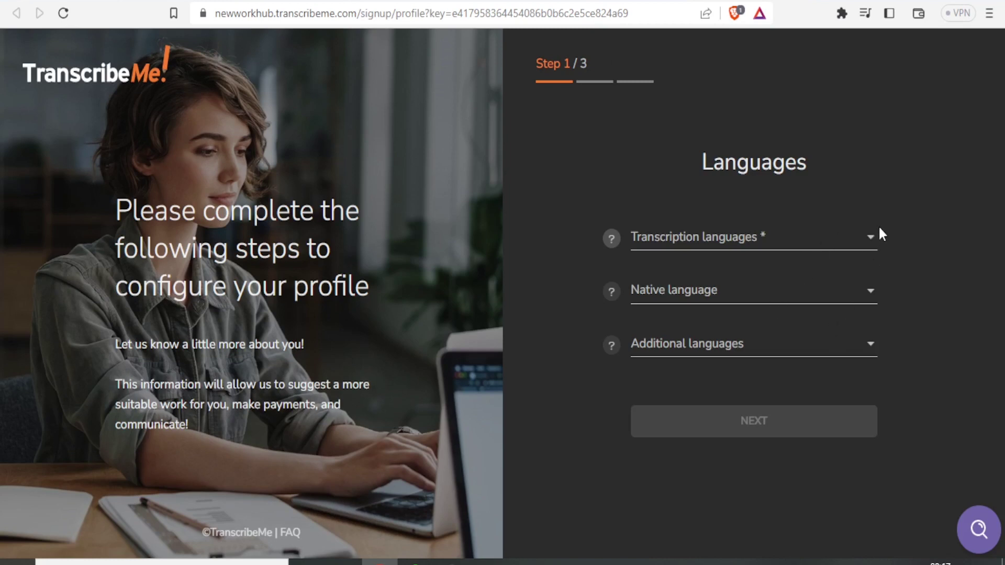
# Set the transcription language to English (British) and the native language to English
pyautogui.click(869, 250)
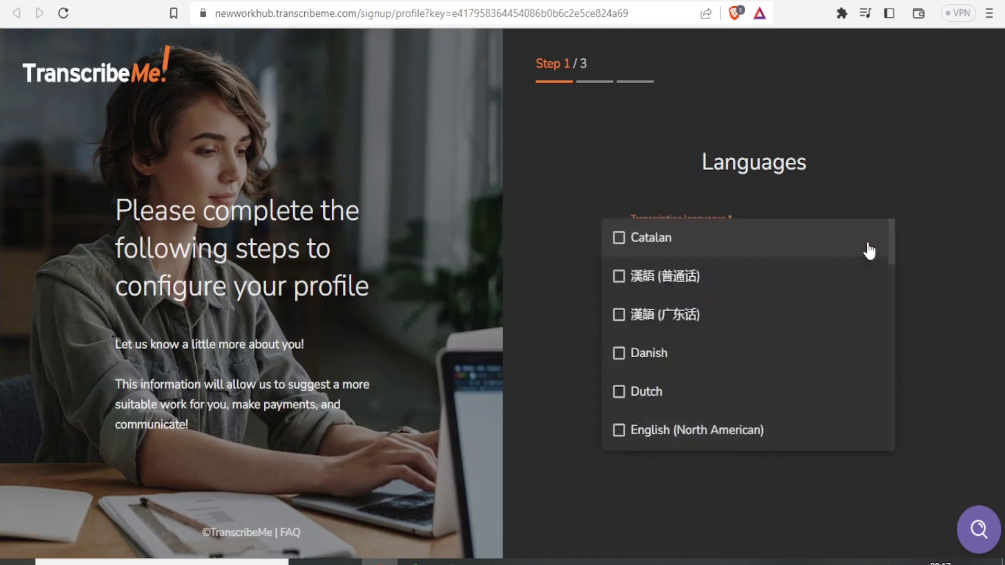
pyautogui.moveTo(890, 241); pyautogui.dragTo(892, 268)
pyautogui.click(673, 354)
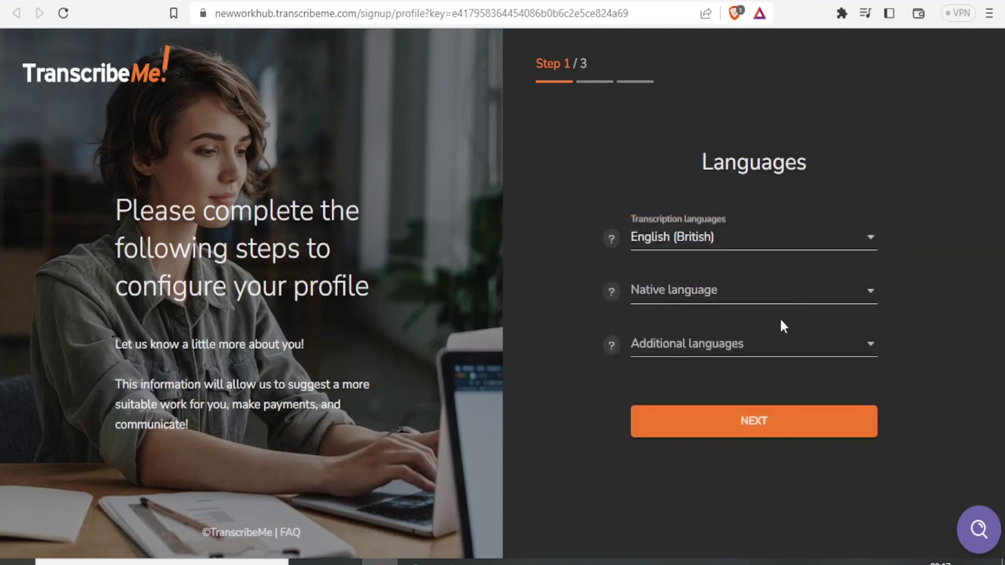
pyautogui.click(864, 302)
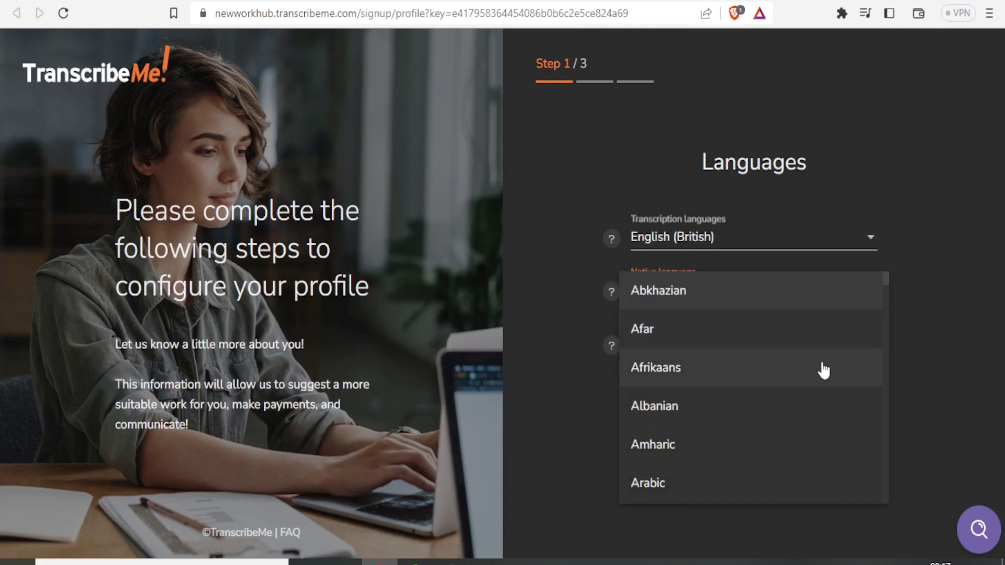
pyautogui.press('e')
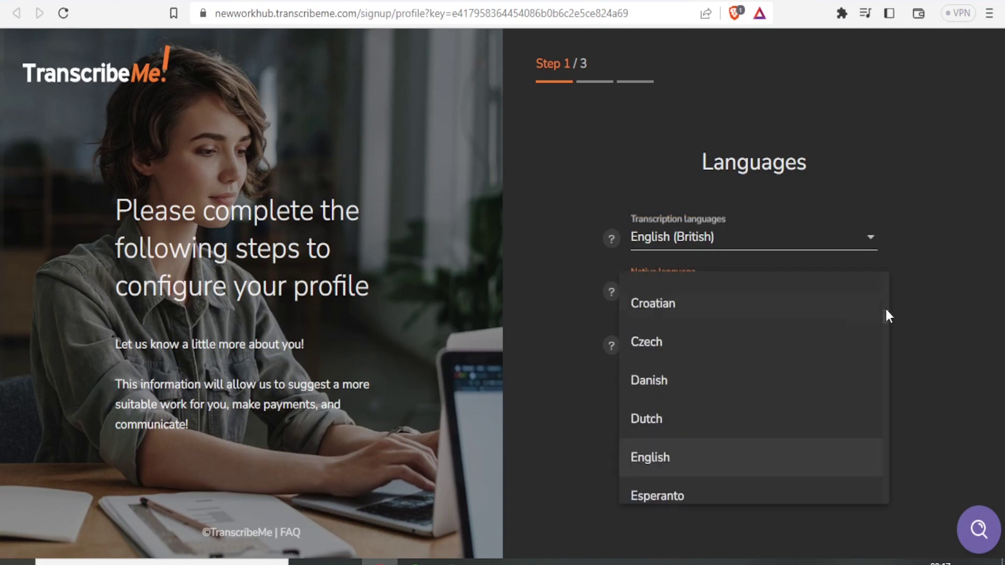
pyautogui.click(718, 457)
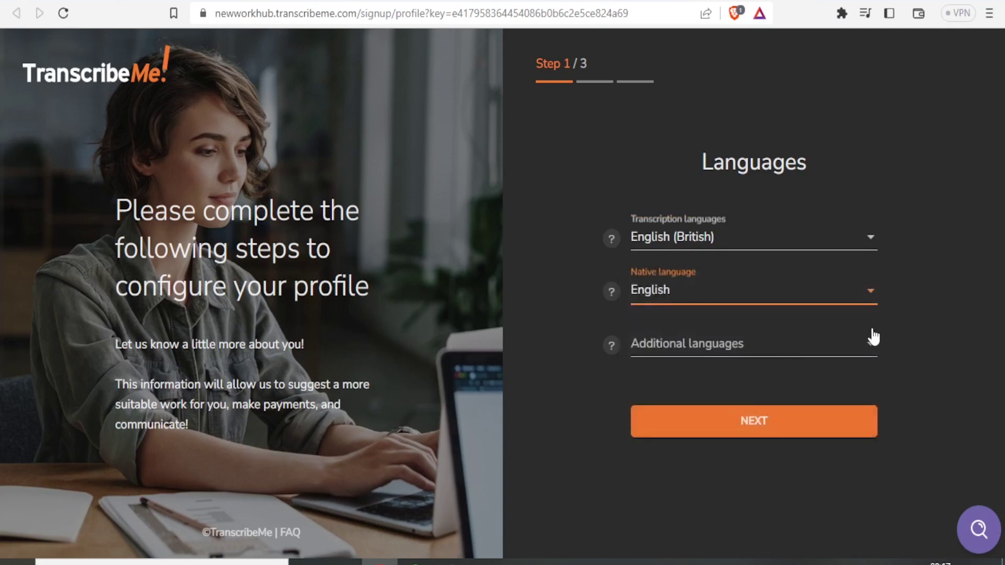
# Tick Swahili (Kiswahili) as an additional language and continue to Work experience
pyautogui.click(872, 342)
pyautogui.press('s')
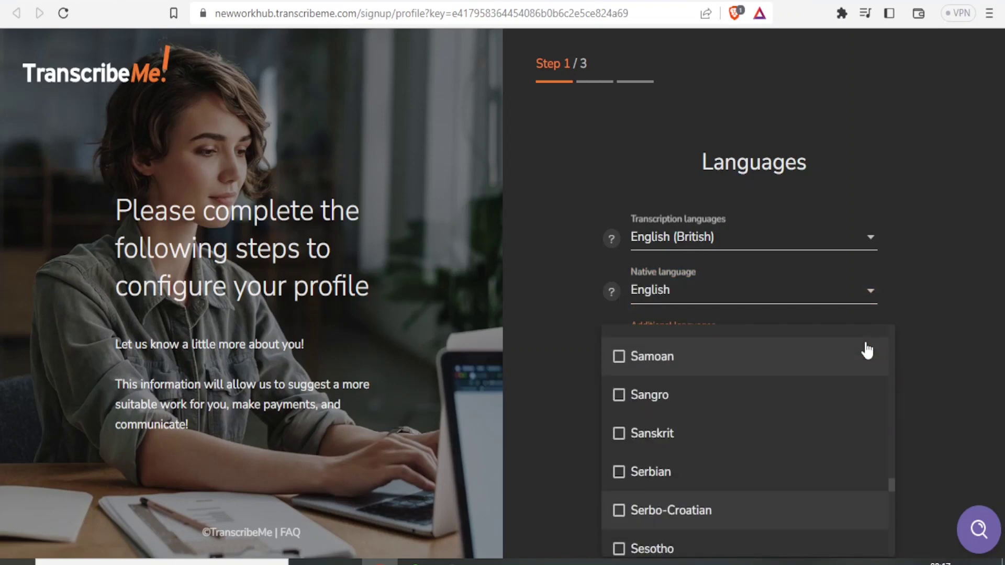
pyautogui.press('Down')
pyautogui.press('Down')
pyautogui.press('Down')
pyautogui.press('Down')
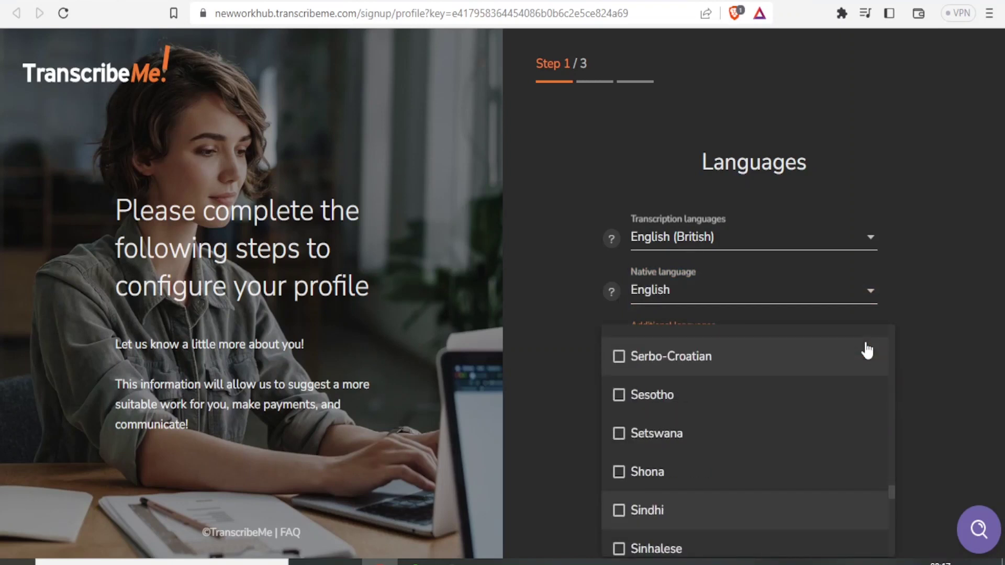
pyautogui.press('Down')
pyautogui.press('Down')
pyautogui.scroll(3, 868, 351)
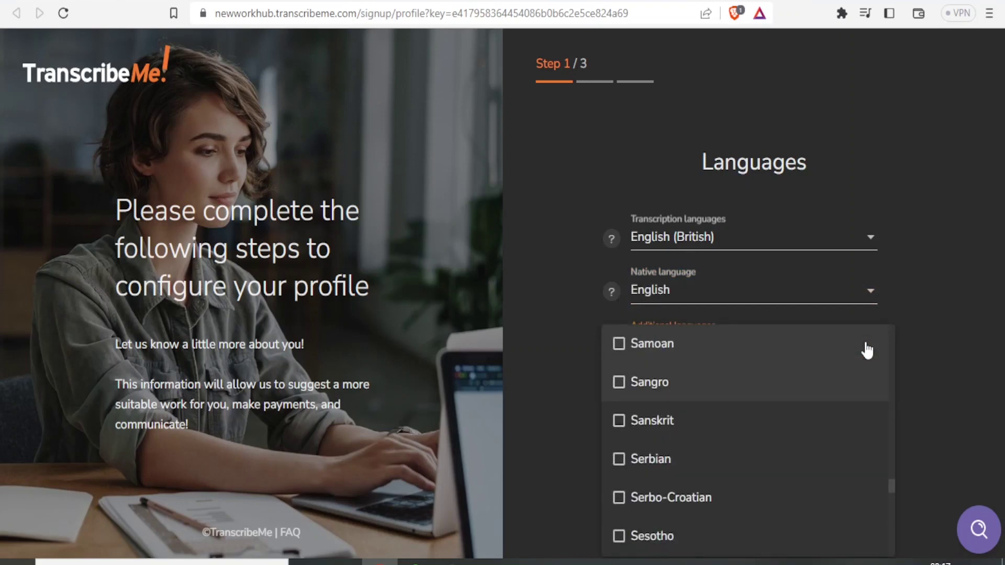
pyautogui.press('Down')
pyautogui.press('Down')
pyautogui.press('Down')
pyautogui.press('Down')
pyautogui.press('Down')
pyautogui.press('Down')
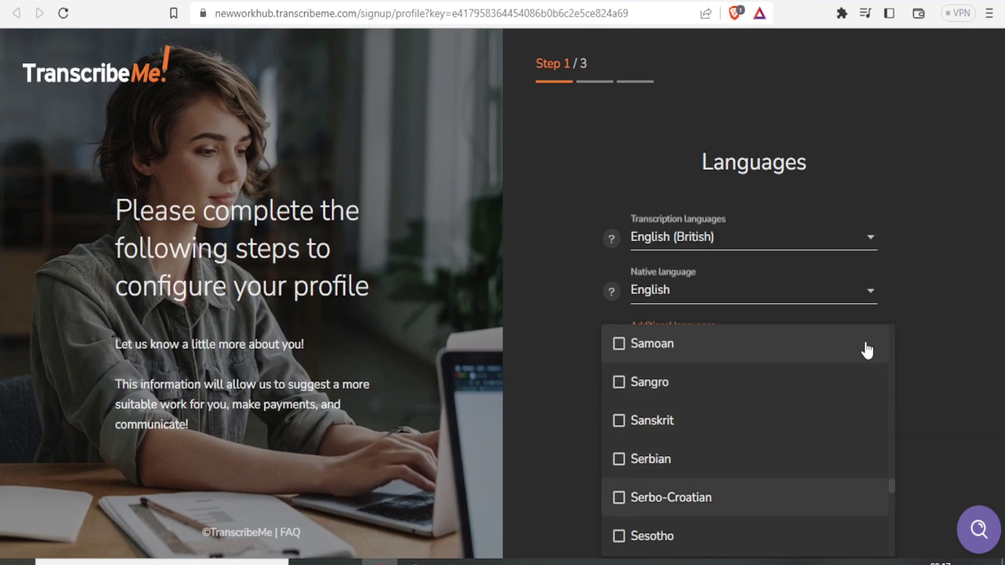
pyautogui.scroll(-5, 867, 351)
pyautogui.click(725, 516)
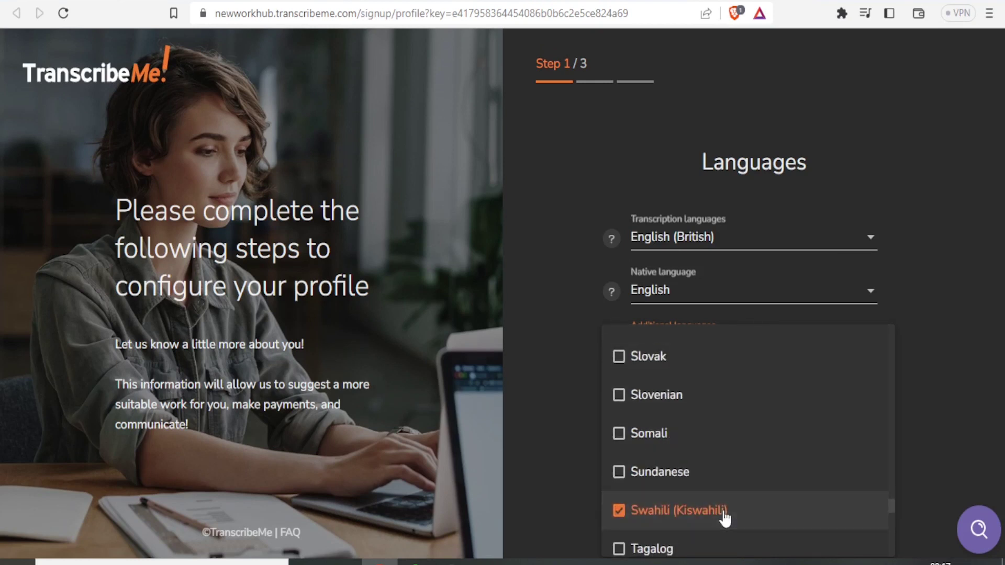
pyautogui.click(968, 373)
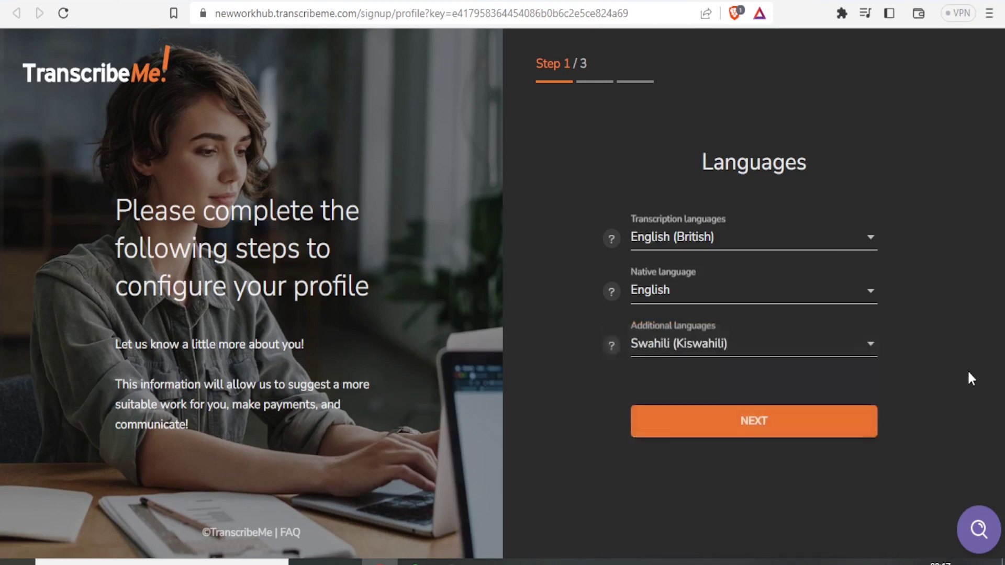
pyautogui.click(799, 435)
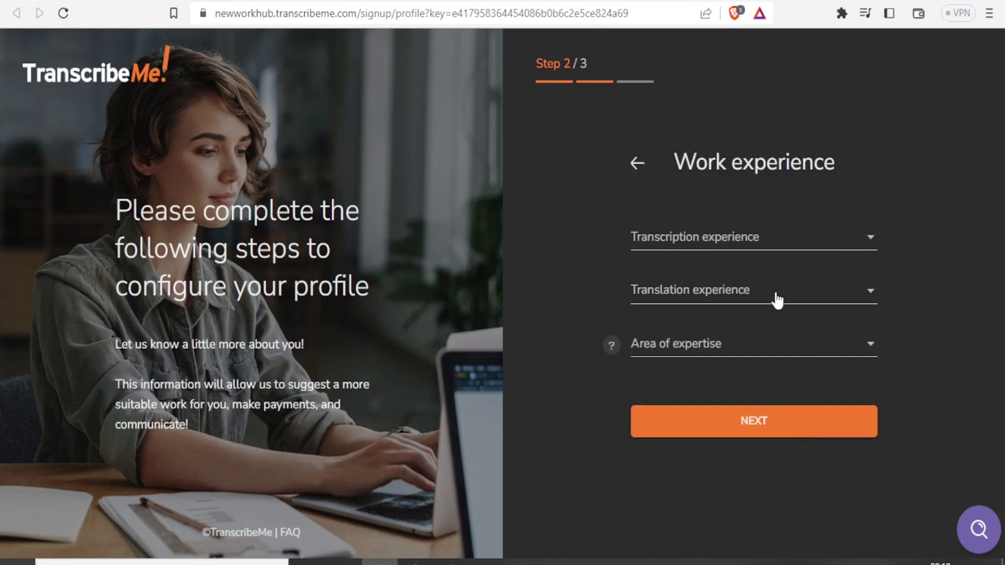
# Set transcription experience to 6-10 years and translation experience to 3-5 years
pyautogui.click(868, 242)
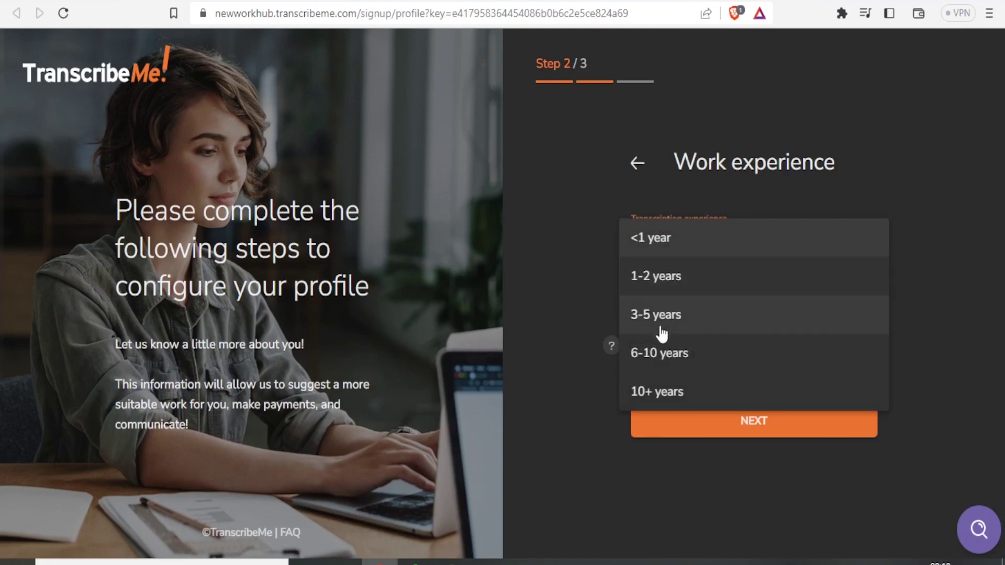
pyautogui.click(658, 356)
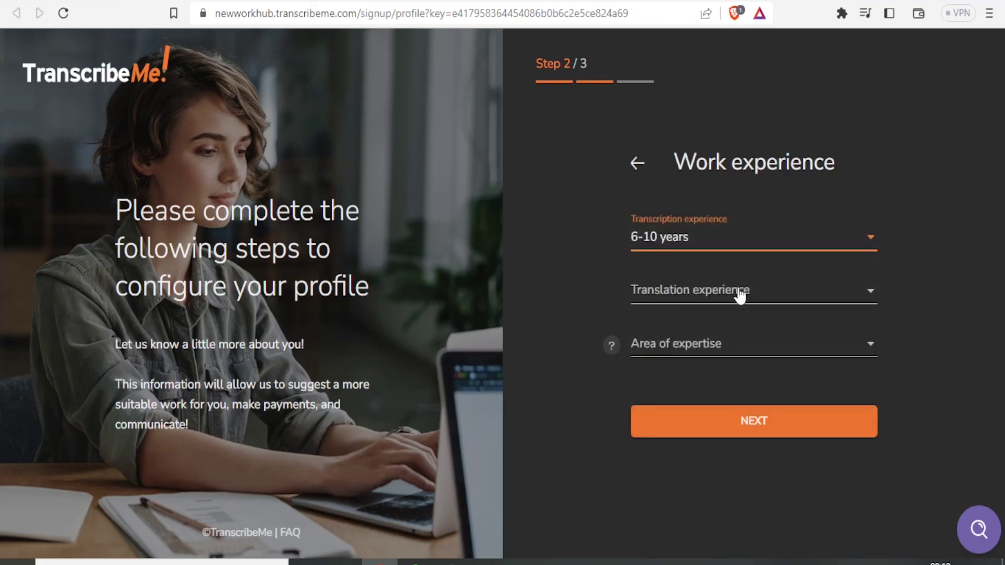
pyautogui.click(841, 299)
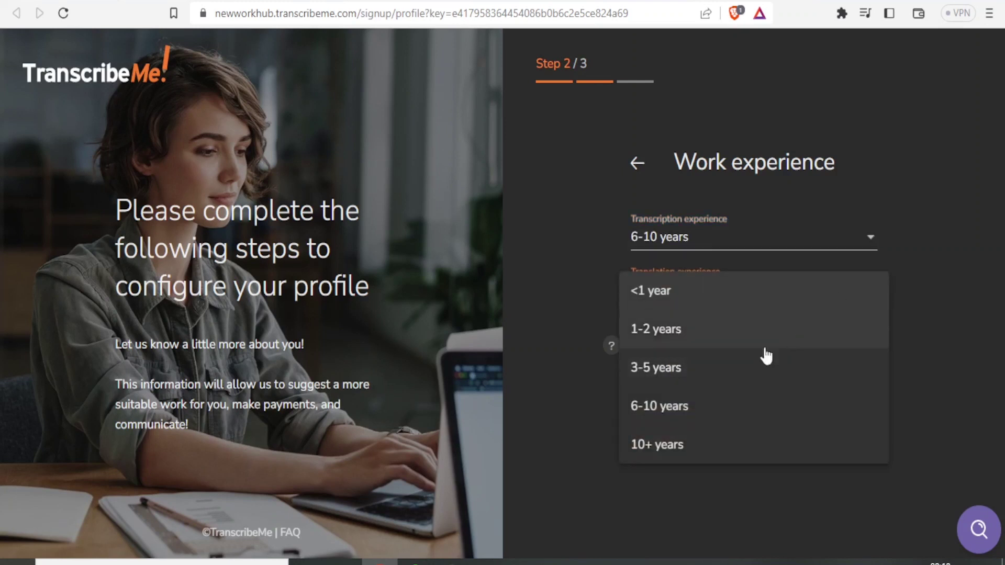
pyautogui.click(702, 382)
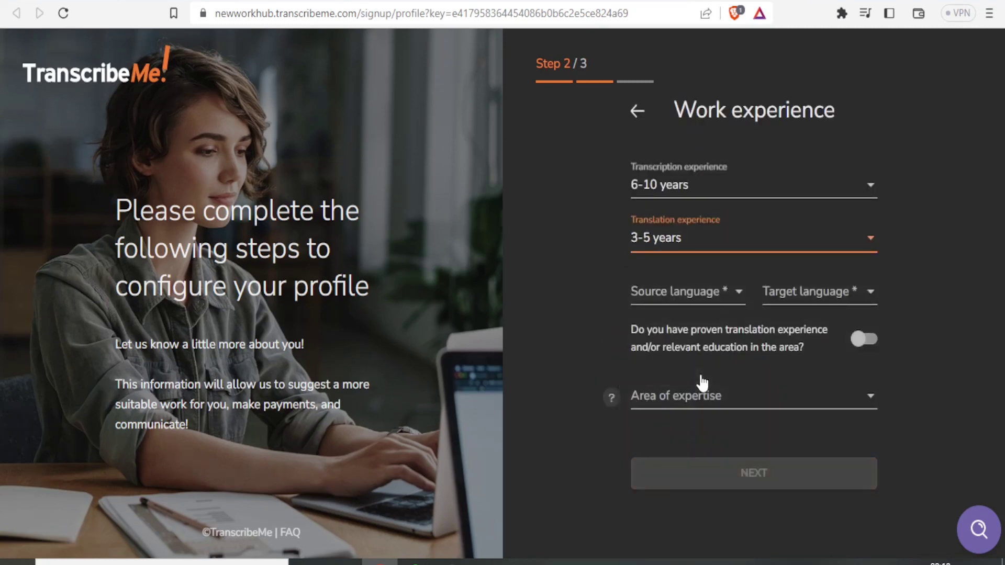
# Set the first language pair to English → English
pyautogui.click(740, 293)
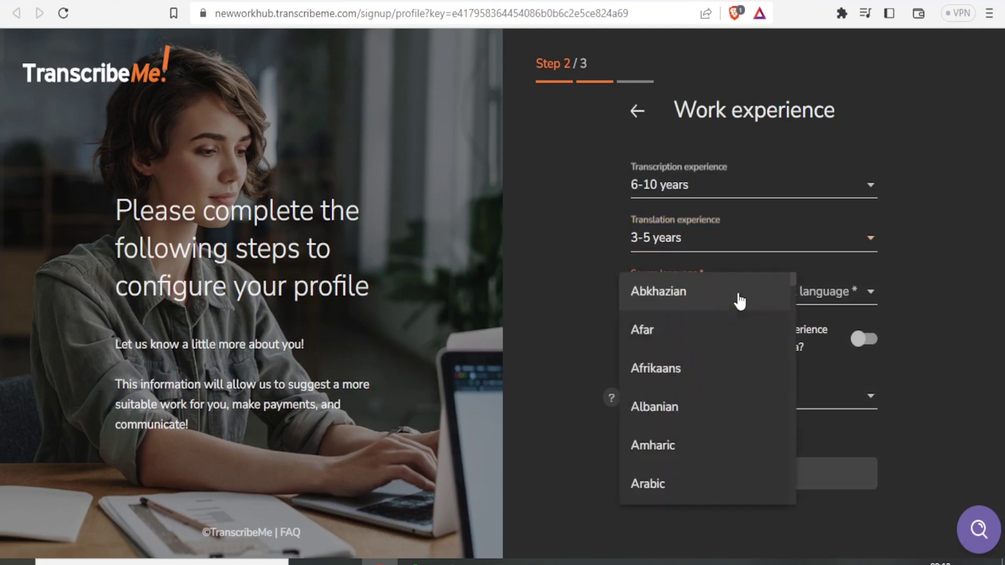
pyautogui.press('e')
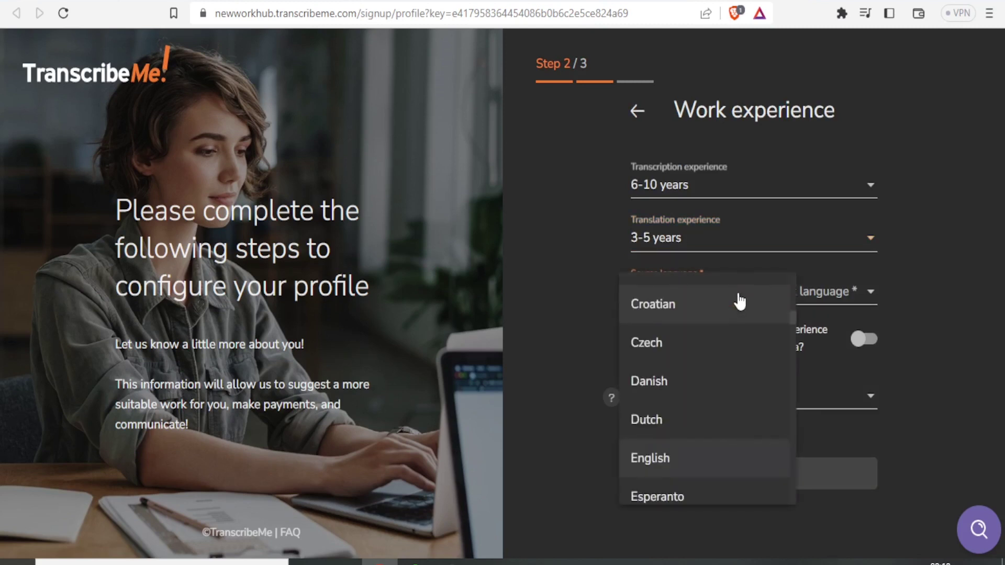
pyautogui.click(668, 460)
pyautogui.click(866, 295)
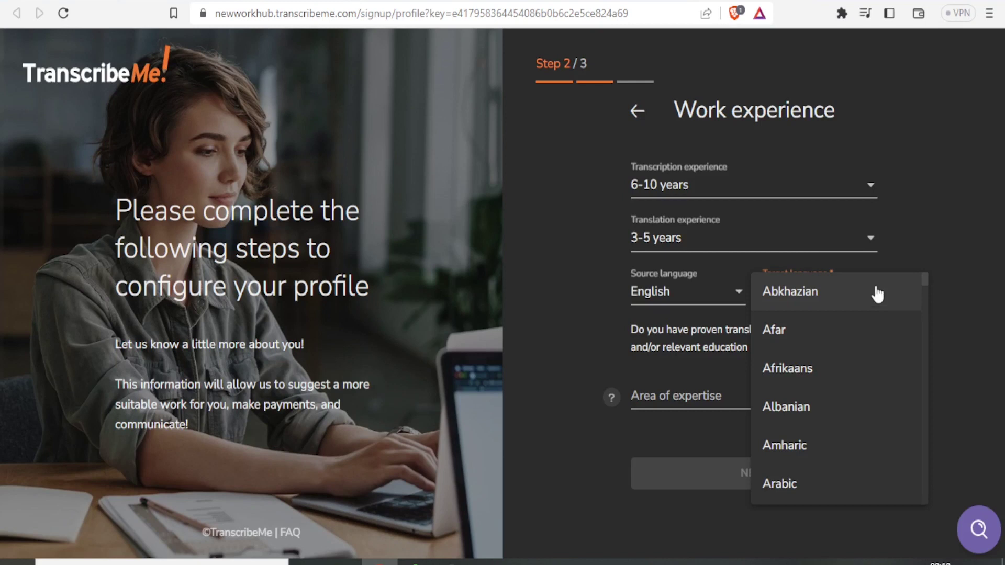
pyautogui.moveTo(926, 283); pyautogui.dragTo(924, 310)
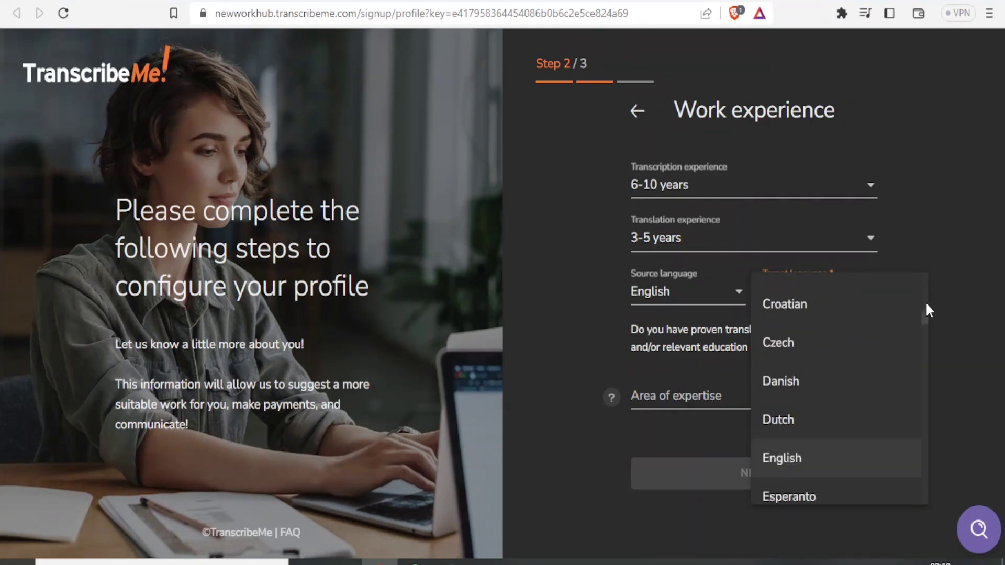
pyautogui.click(809, 458)
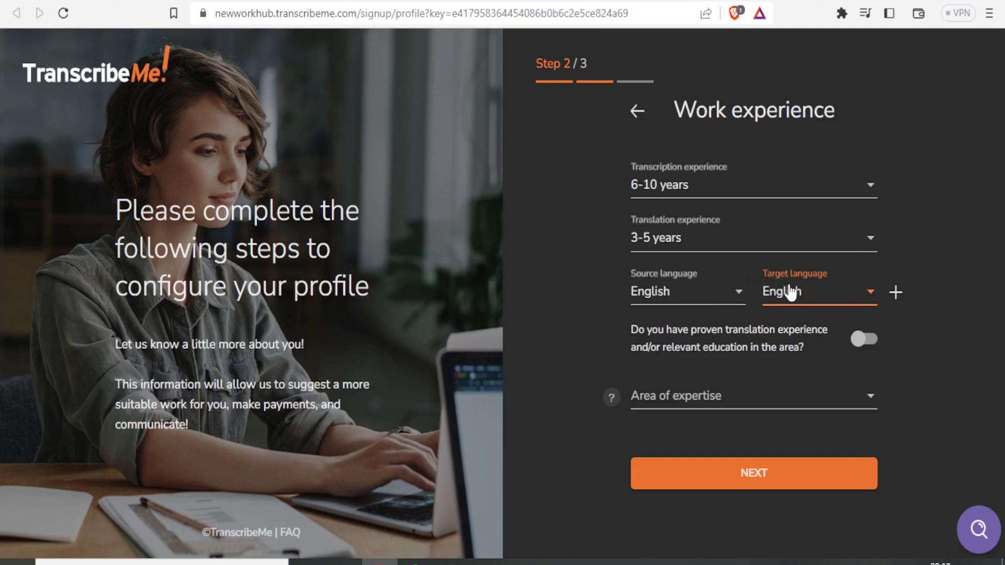
# Add a second English → Swahili (Kiswahili) pair and claim proven translation experience
pyautogui.click(897, 293)
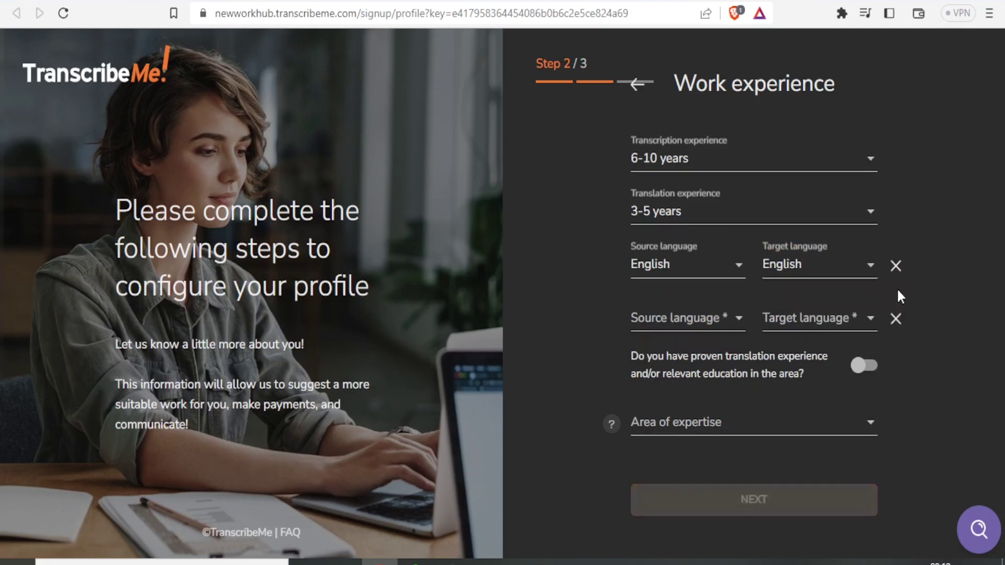
pyautogui.click(738, 322)
pyautogui.scroll(-15, 736, 323)
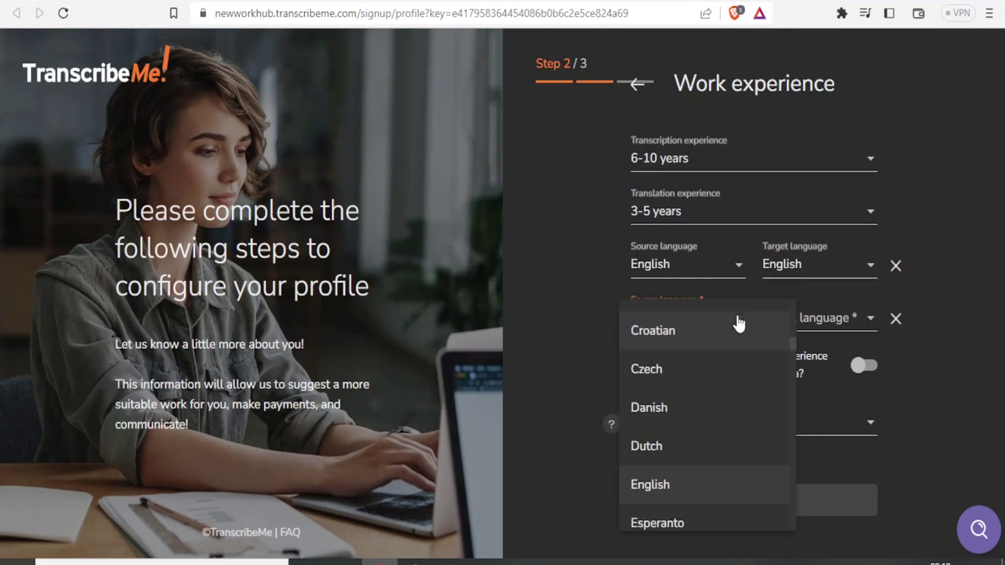
pyautogui.click(676, 486)
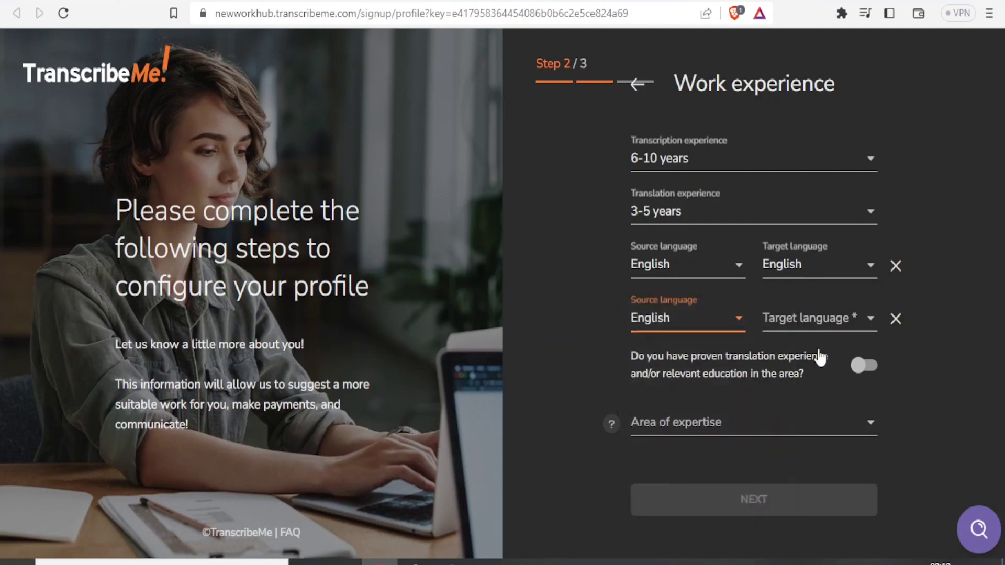
pyautogui.click(841, 322)
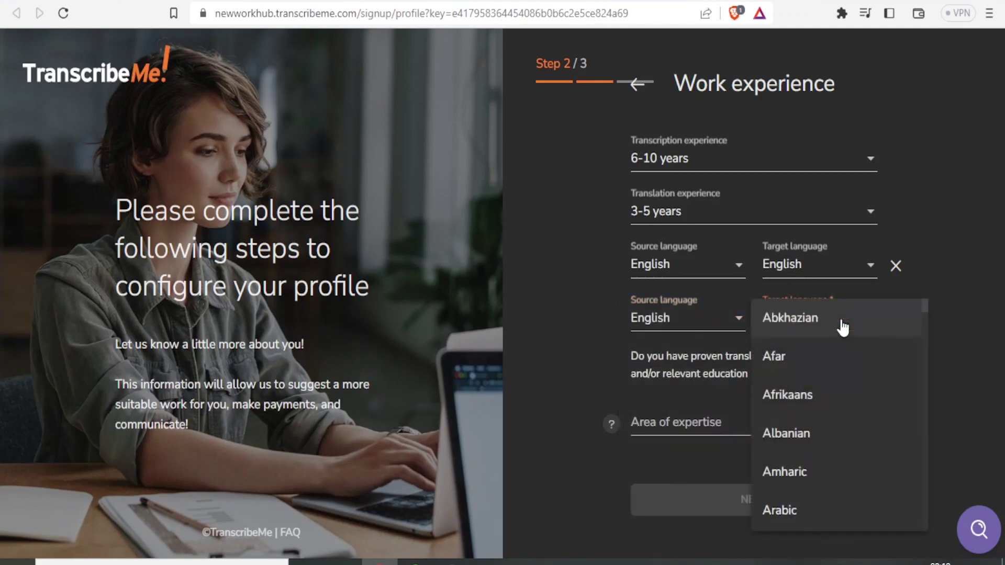
pyautogui.scroll(-20, 842, 327)
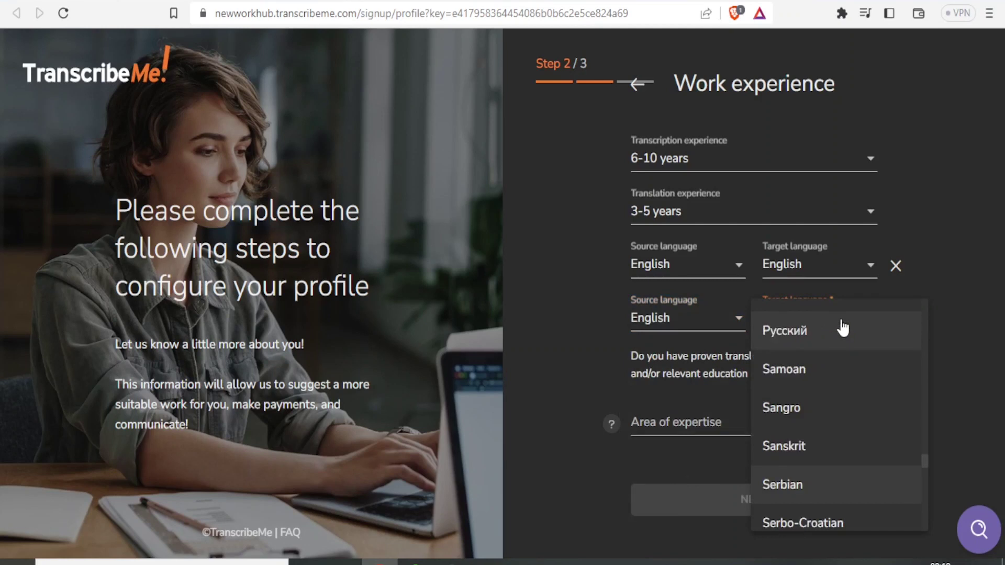
pyautogui.click(797, 484)
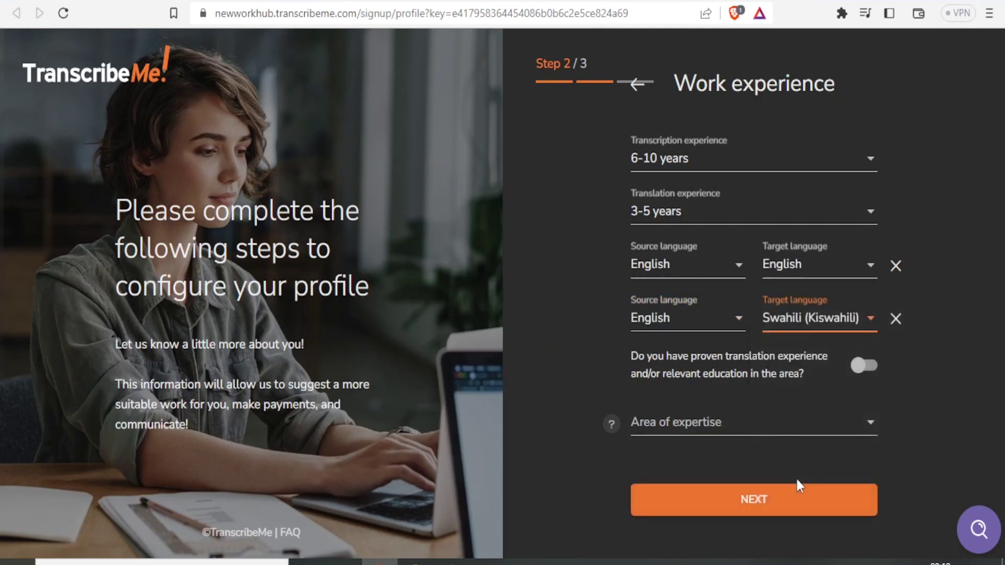
pyautogui.click(942, 350)
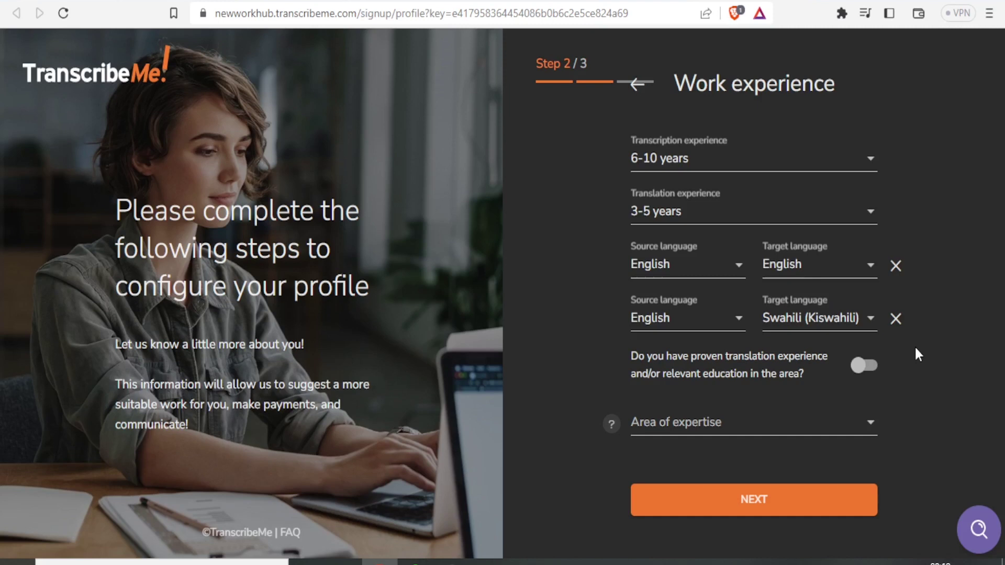
pyautogui.click(873, 373)
# Turn off proven translation experience, choose Audio/Video expertise, and proceed to Personal info
pyautogui.click(859, 373)
pyautogui.click(874, 431)
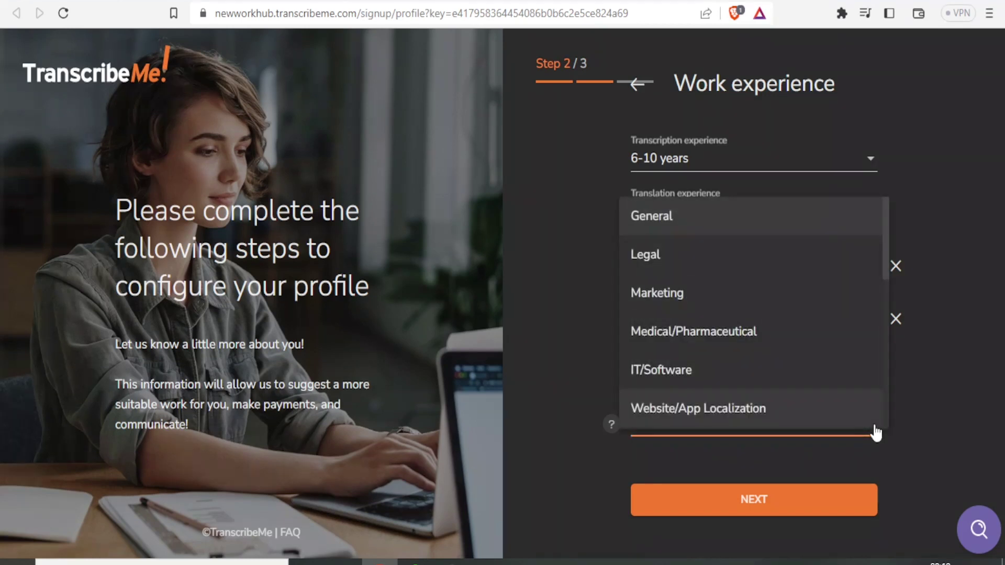
pyautogui.moveTo(884, 247)
pyautogui.mouseDown()
pyautogui.moveTo(888, 393)
pyautogui.moveTo(878, 234)
pyautogui.mouseUp()
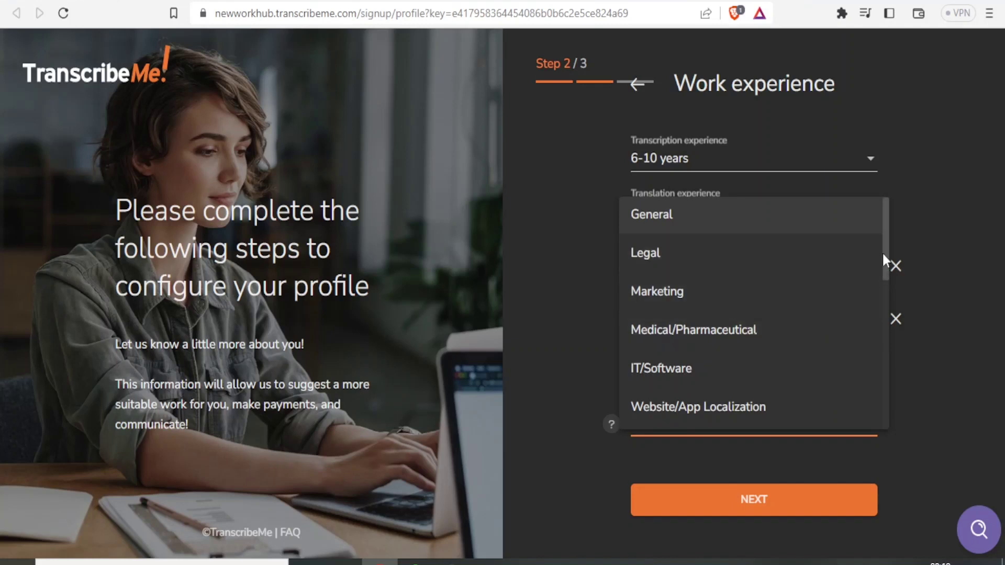
pyautogui.moveTo(884, 257); pyautogui.dragTo(893, 393)
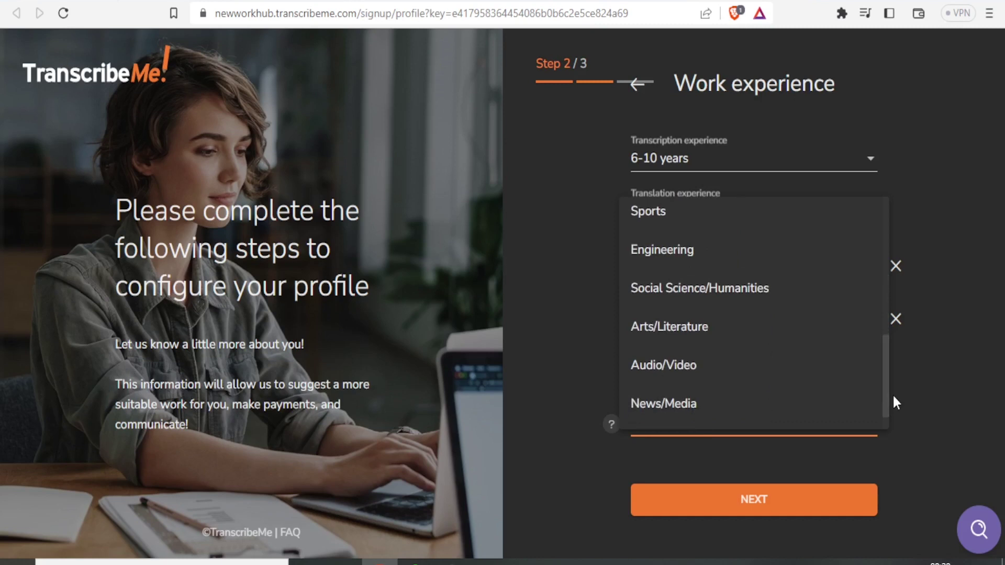
pyautogui.click(751, 380)
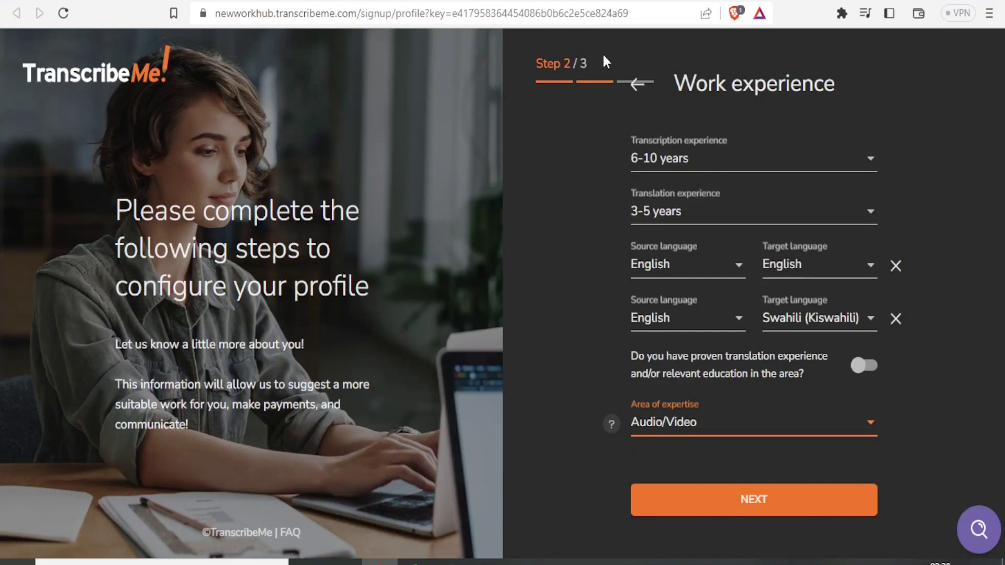
pyautogui.click(754, 501)
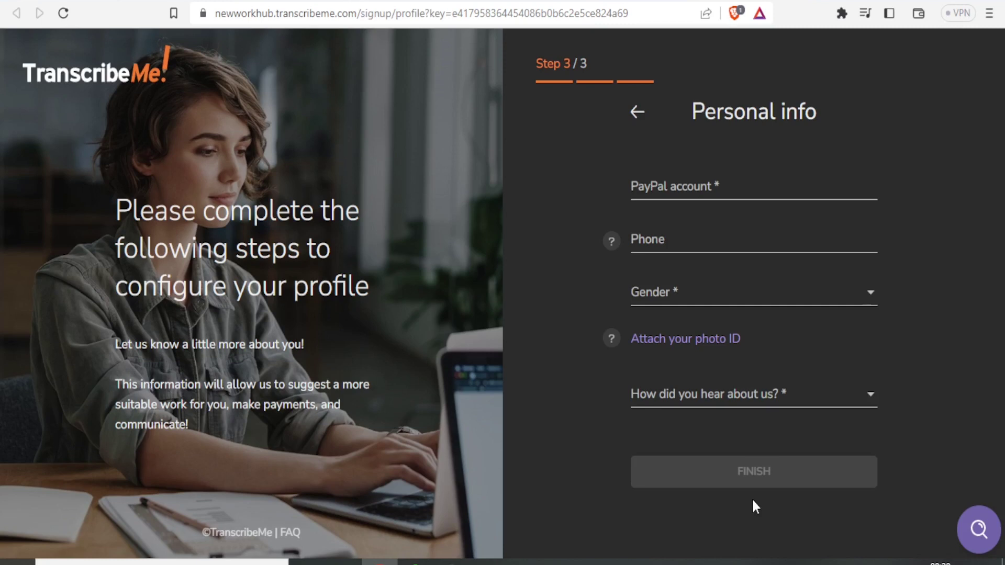
# Paste the PayPal account e-mail and the phone number into their fields
pyautogui.click(720, 184)
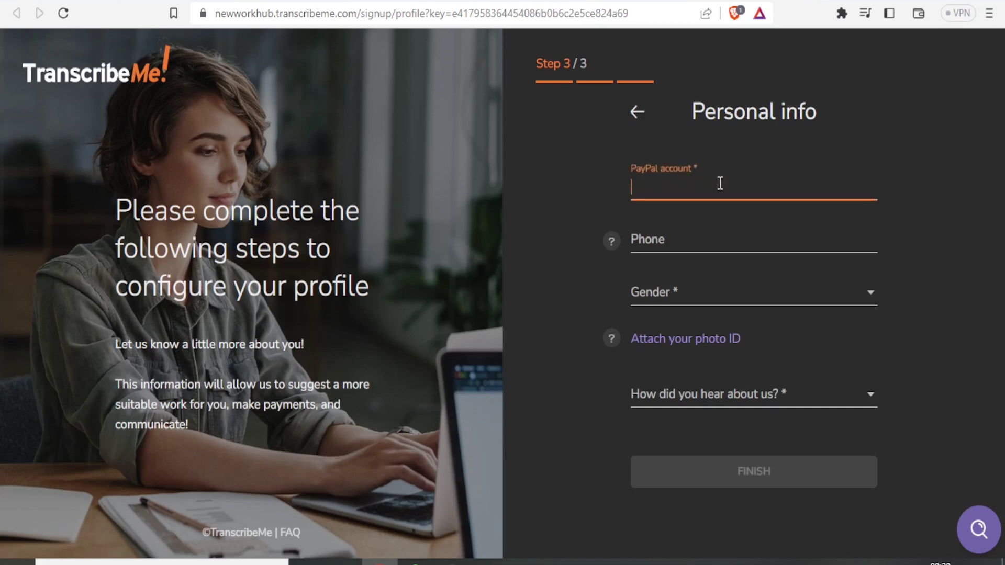
pyautogui.click(681, 237)
pyautogui.click(675, 292)
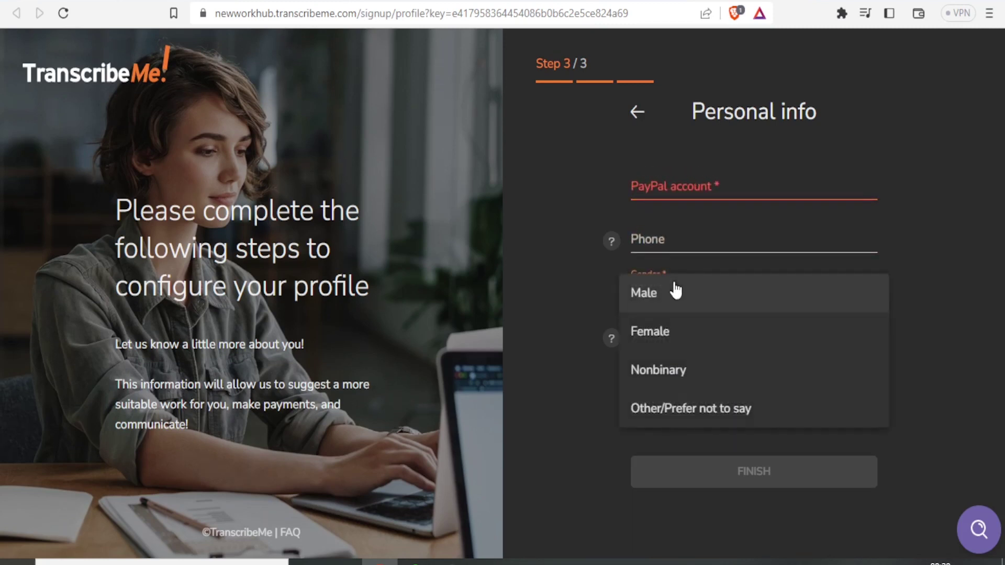
pyautogui.click(703, 184)
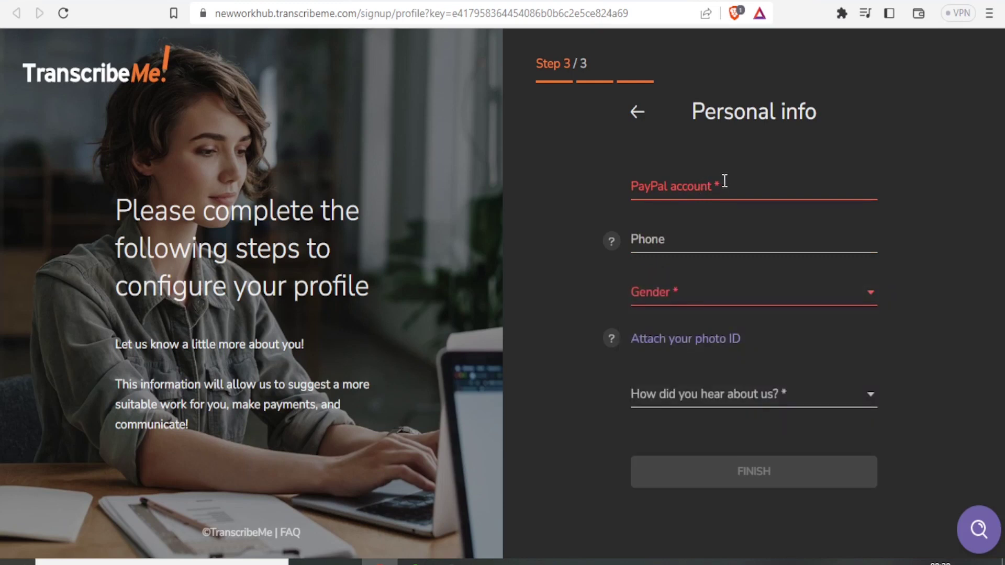
pyautogui.click(721, 181)
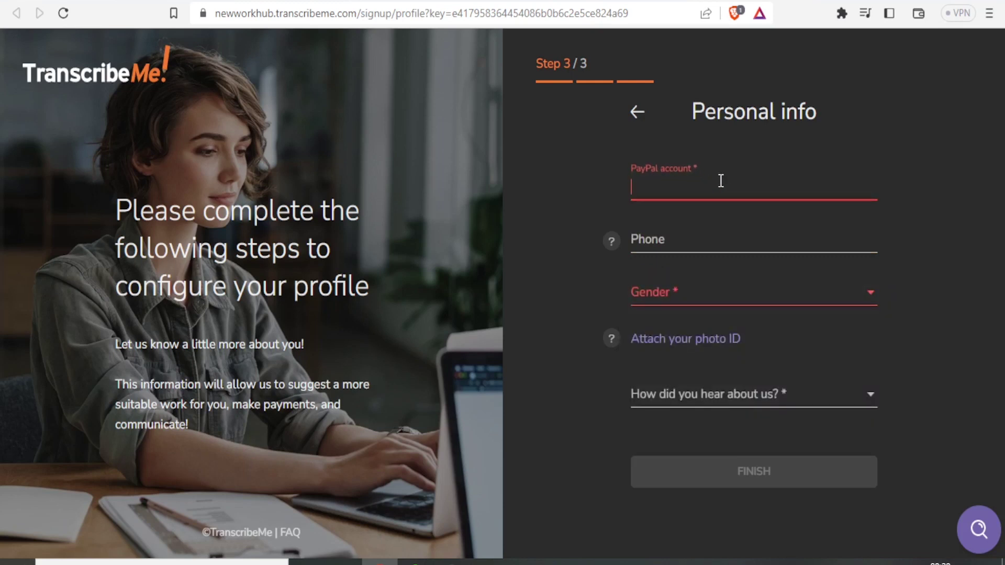
pyautogui.hotkey('ctrl', 'v')
pyautogui.click(685, 239)
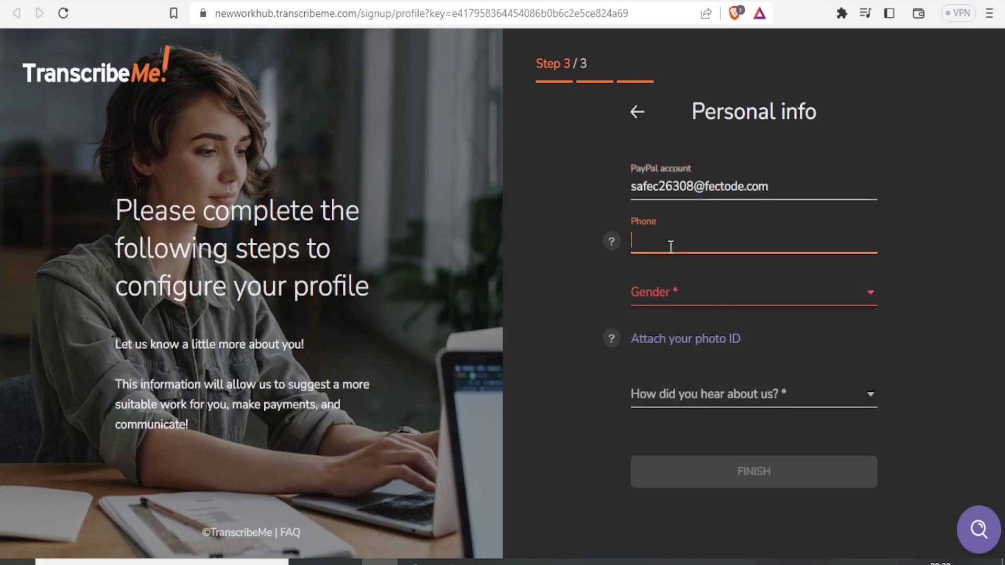
pyautogui.hotkey('ctrl', 'v')
# Set gender to Male, referral source to YouTube, and finish the profile
pyautogui.click(680, 303)
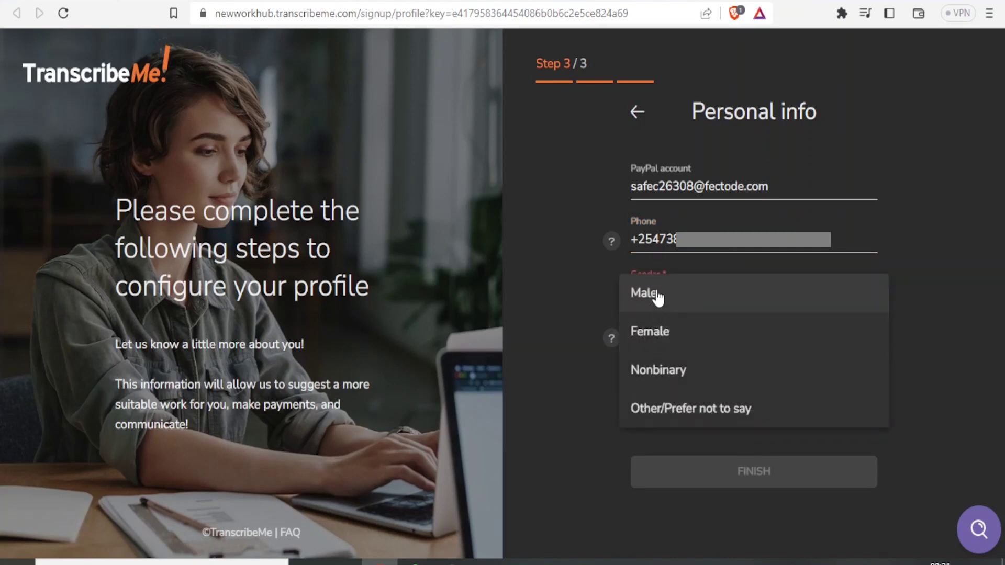
pyautogui.click(656, 295)
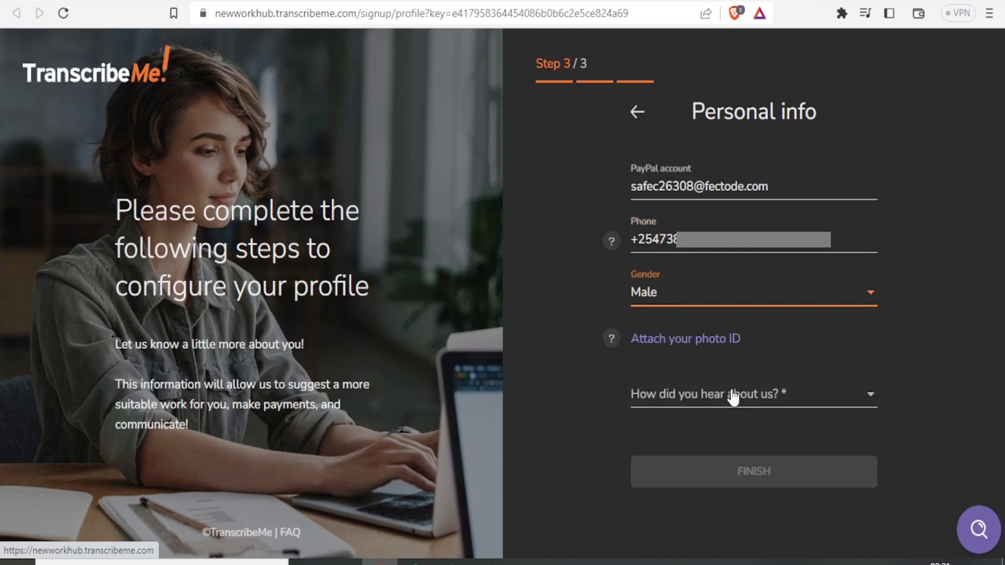
pyautogui.click(866, 398)
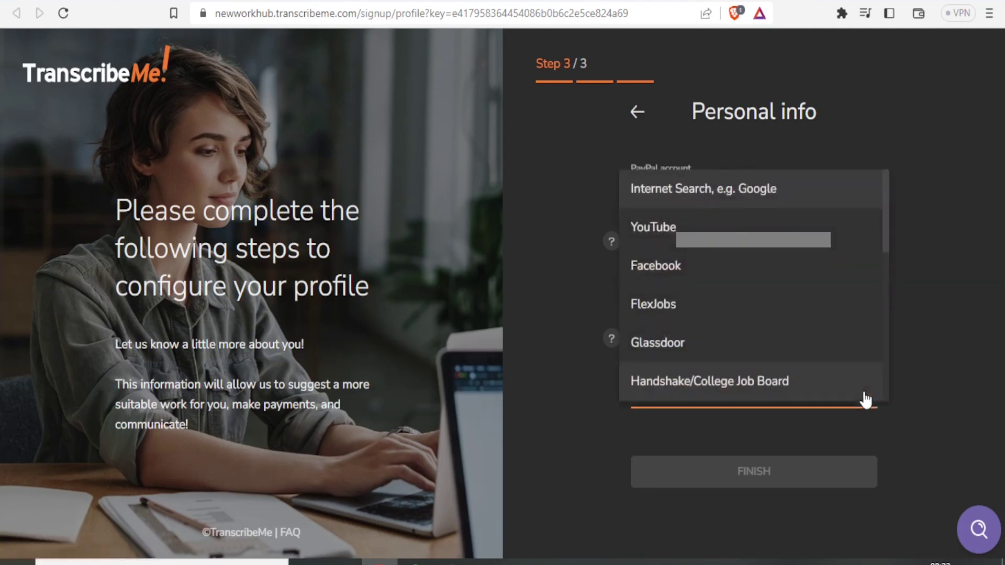
pyautogui.click(674, 230)
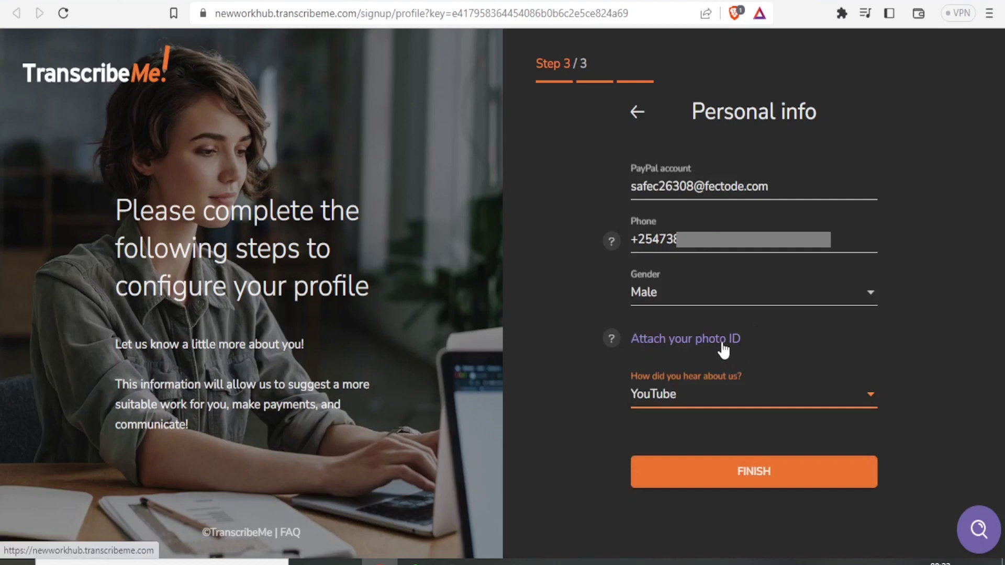
pyautogui.click(744, 479)
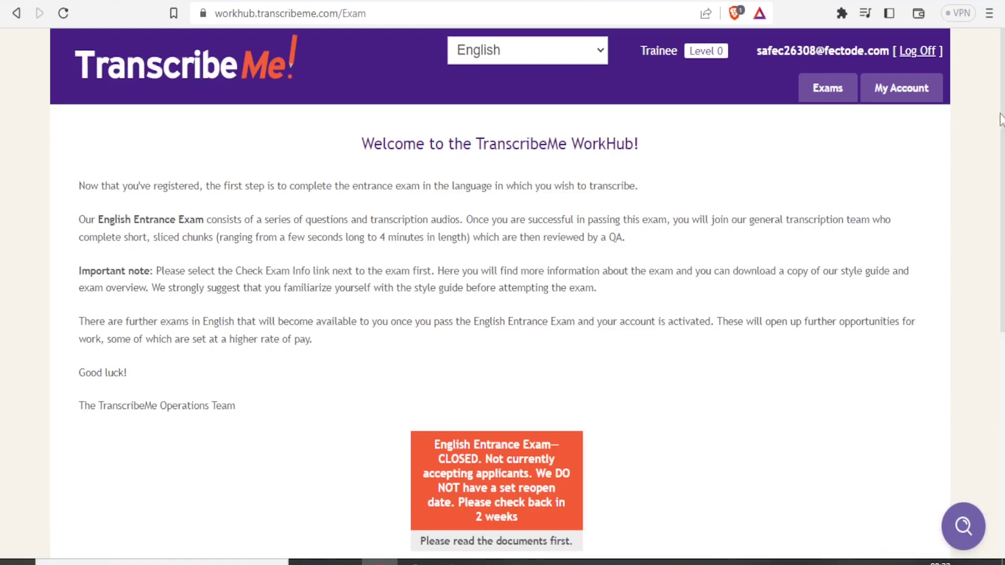
# Try starting the English Entrance Exam and confirm it is closed to applicants
pyautogui.moveTo(1001, 119); pyautogui.dragTo(1003, 193)
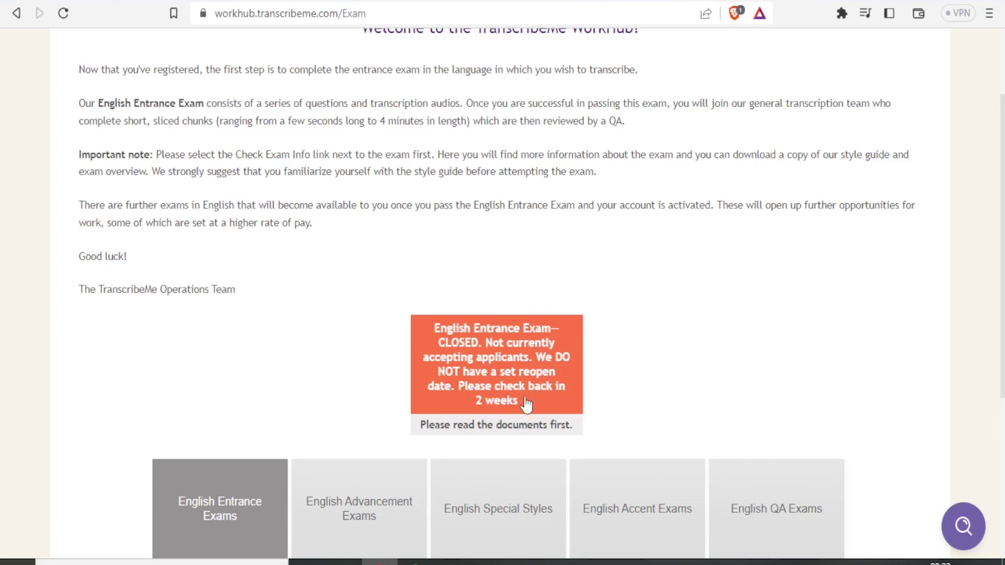
pyautogui.click(542, 401)
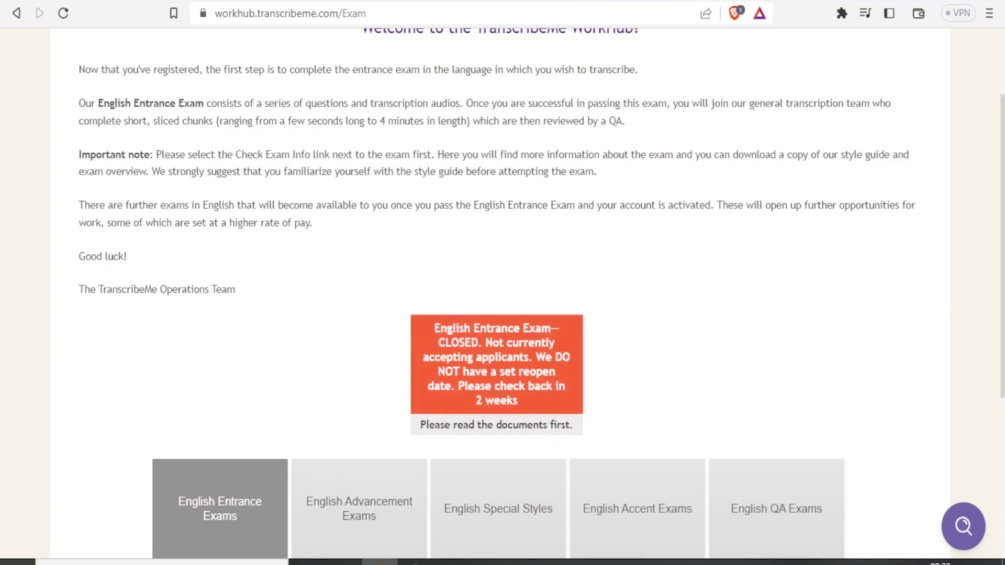
pyautogui.moveTo(1002, 252); pyautogui.dragTo(1002, 293)
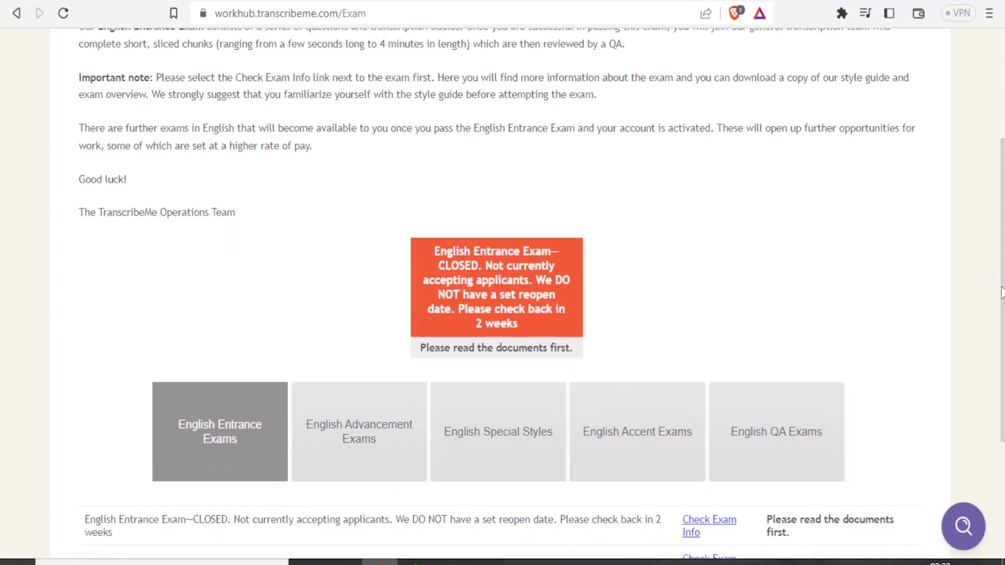
pyautogui.scroll(2, 1001, 287)
pyautogui.scroll(-2, 1001, 284)
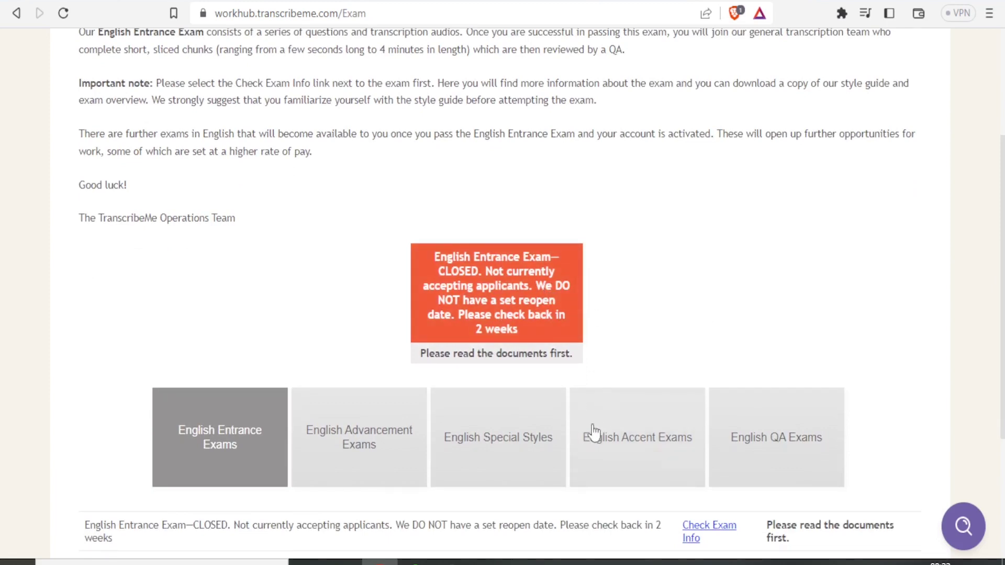
# Compare the English Advancement Exams and English Entrance Exams lists
pyautogui.click(386, 469)
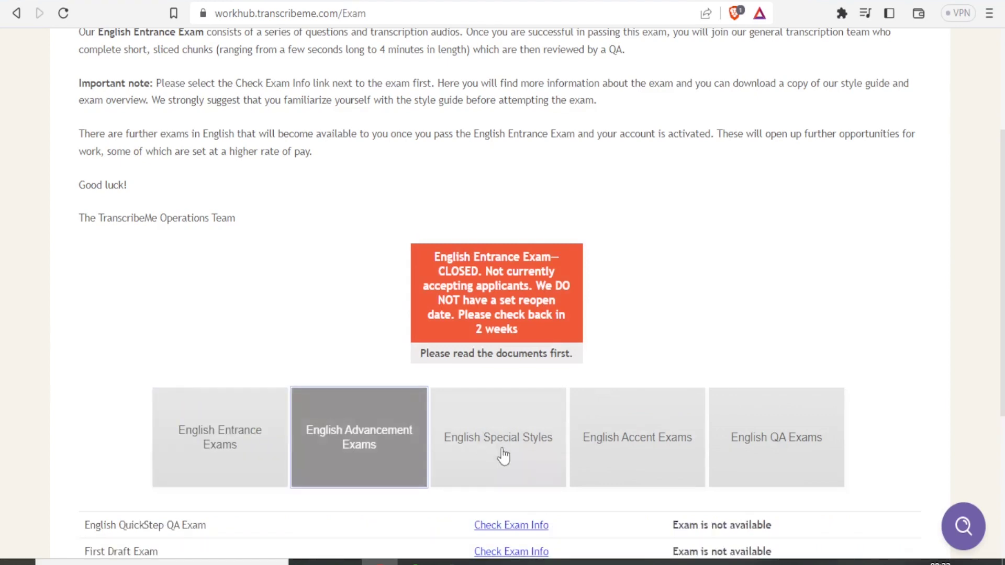
pyautogui.click(270, 464)
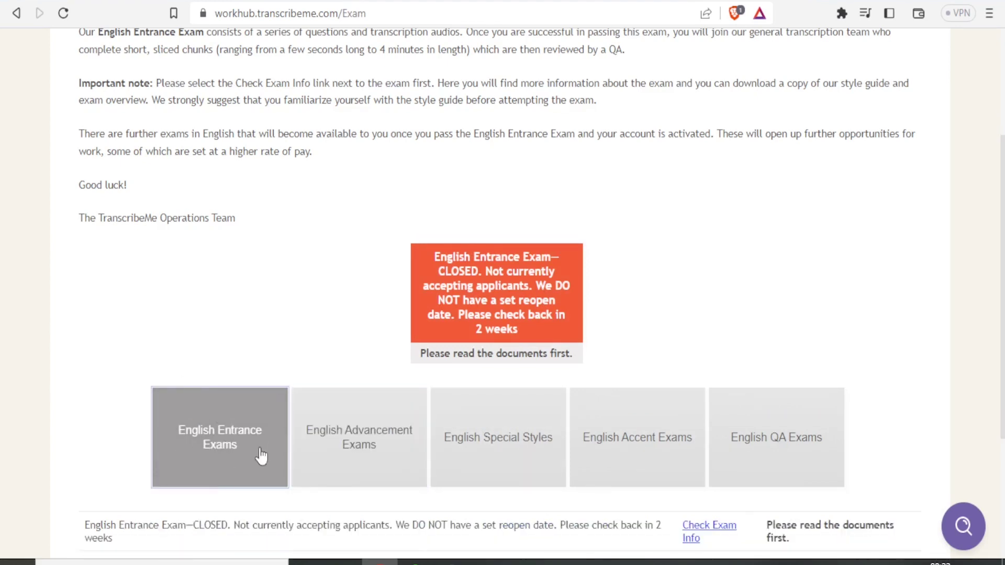
pyautogui.scroll(1, 502, 293)
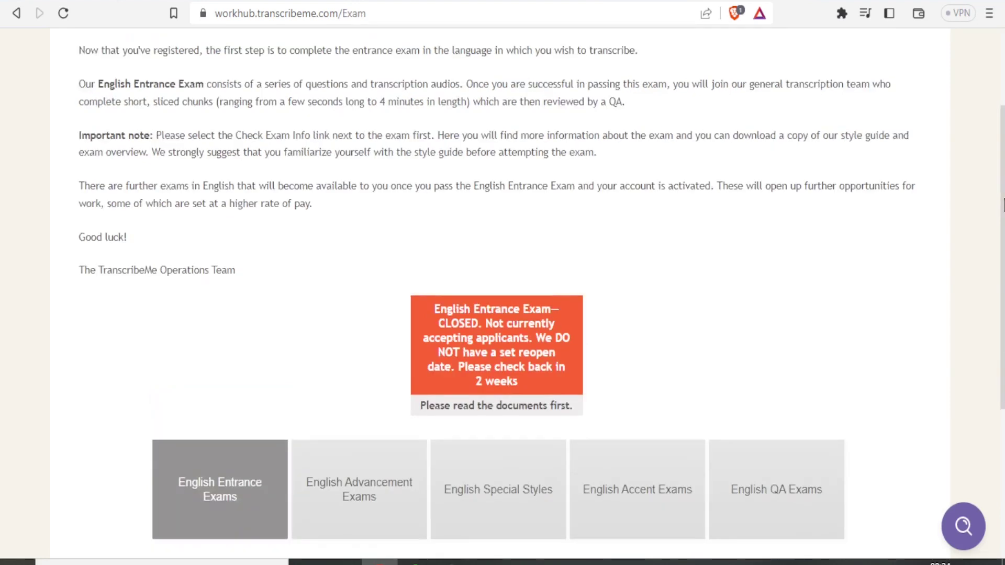
pyautogui.scroll(-2, 503, 293)
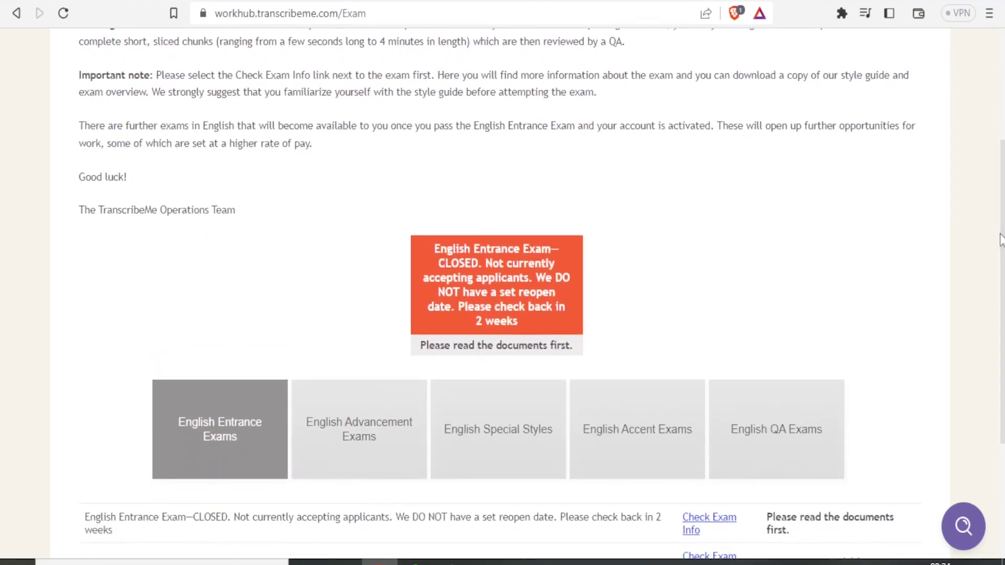
pyautogui.moveTo(1001, 240); pyautogui.dragTo(1002, 249)
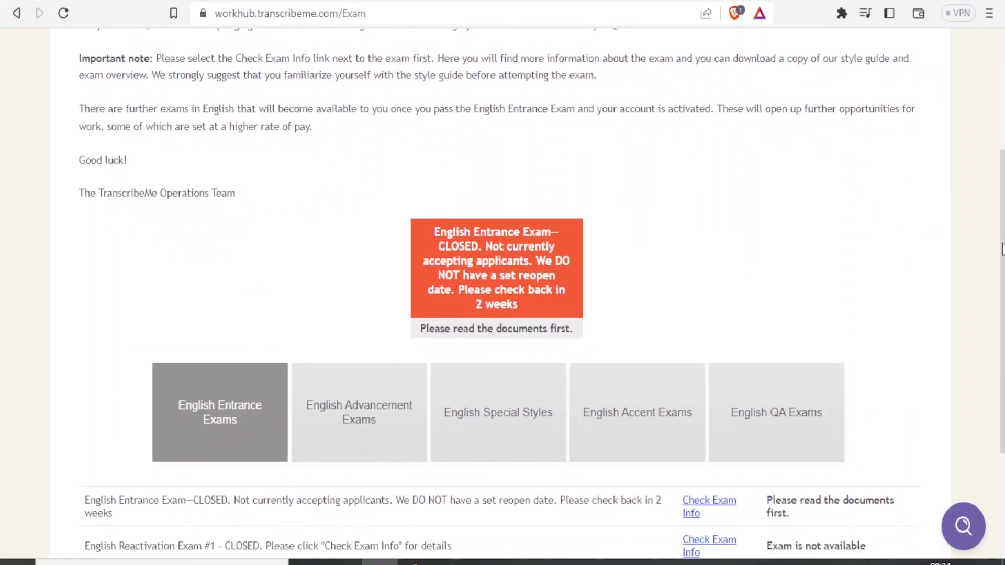
pyautogui.moveTo(1003, 248); pyautogui.dragTo(1002, 190)
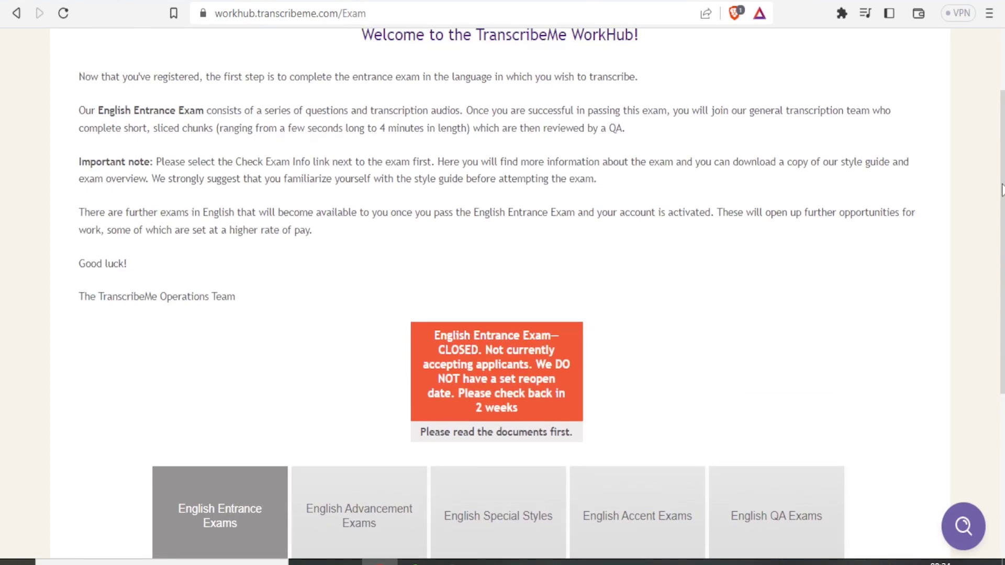
pyautogui.moveTo(1002, 190); pyautogui.dragTo(1003, 167)
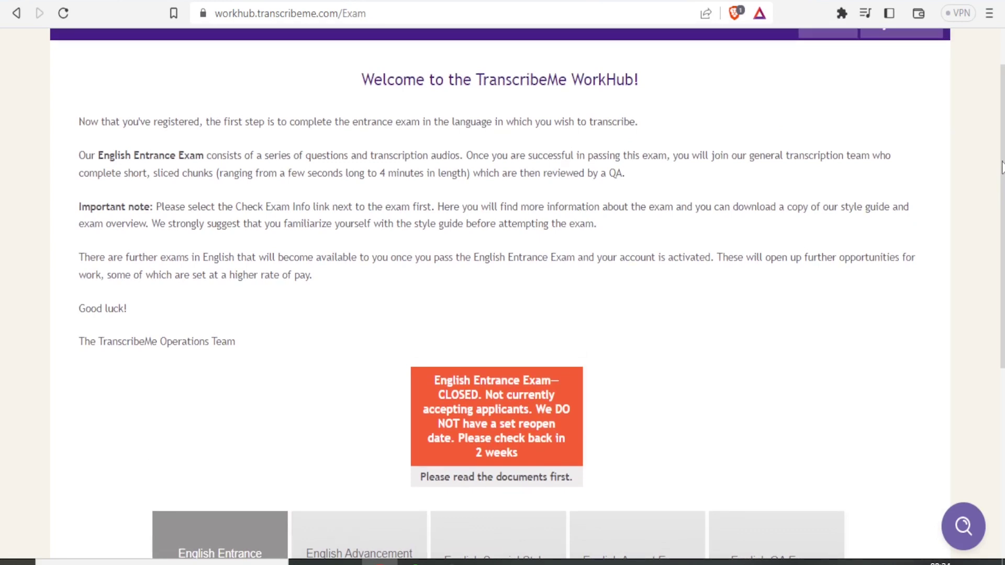
pyautogui.click(377, 17)
# Visit transcribeme.com's Our Services per-minute pricing page, then switch to the Upwork tab
pyautogui.press('BackSpace')
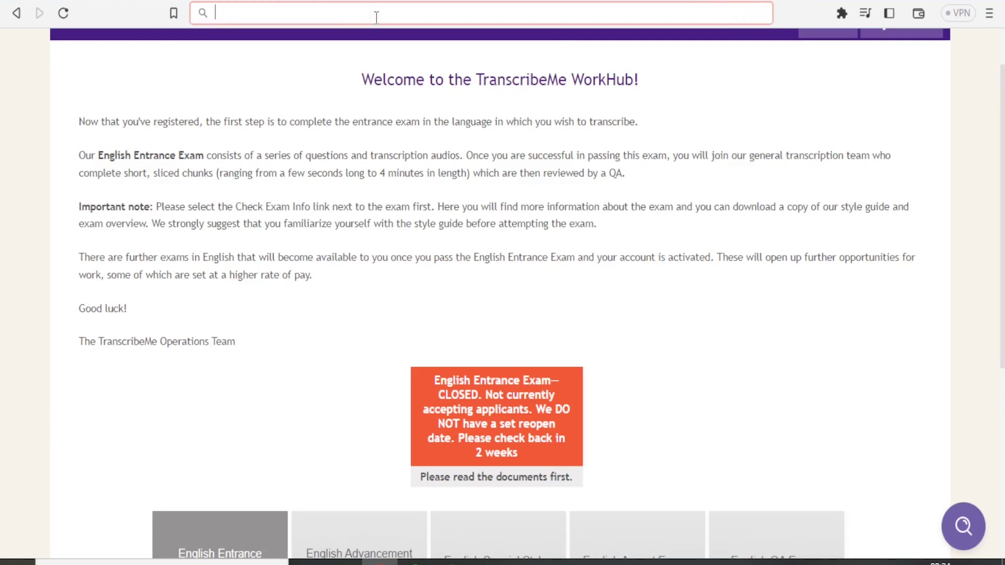
pyautogui.write('tra')
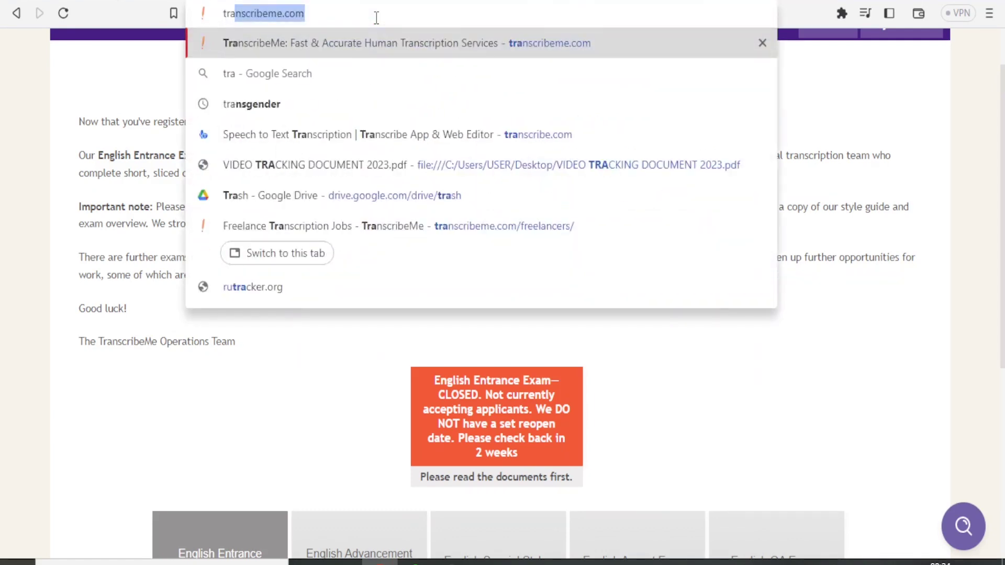
pyautogui.press('Return')
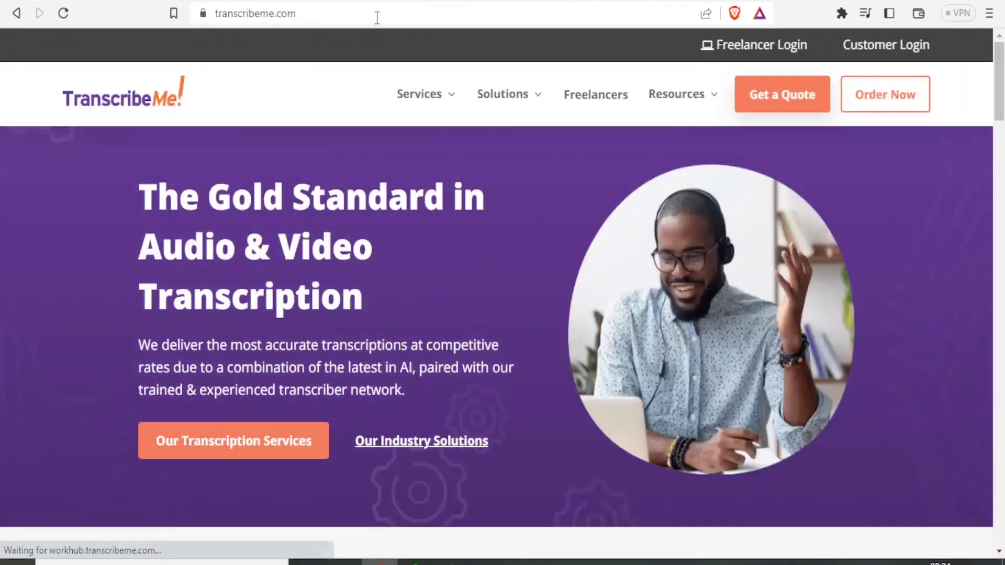
pyautogui.click(453, 103)
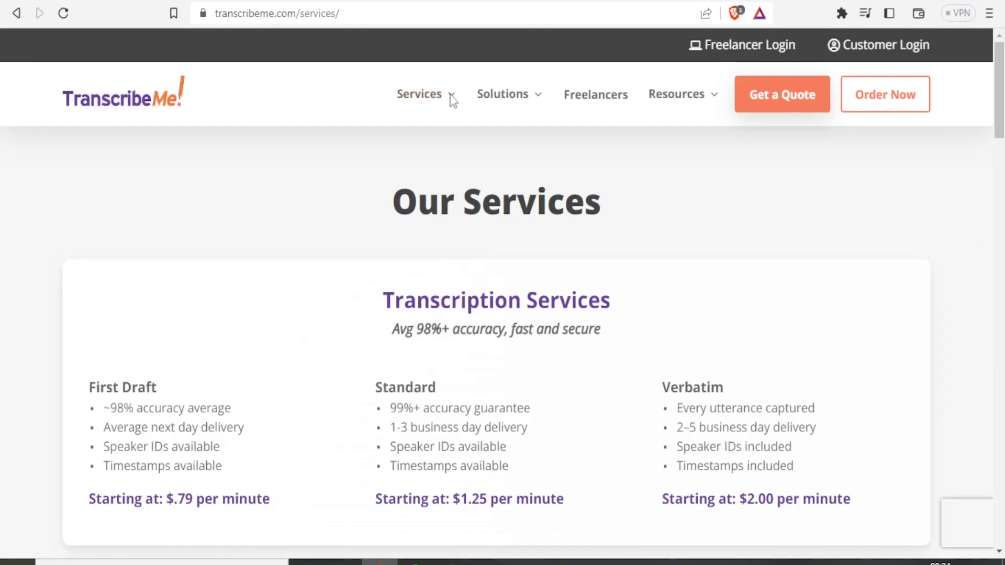
pyautogui.moveTo(451, 100)
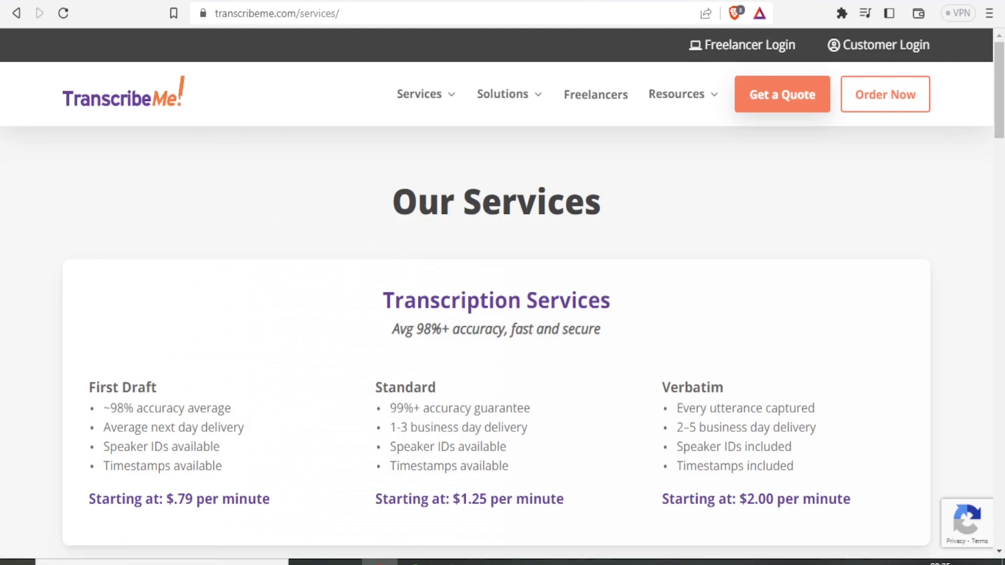
pyautogui.hotkey('ctrl', 'Tab')
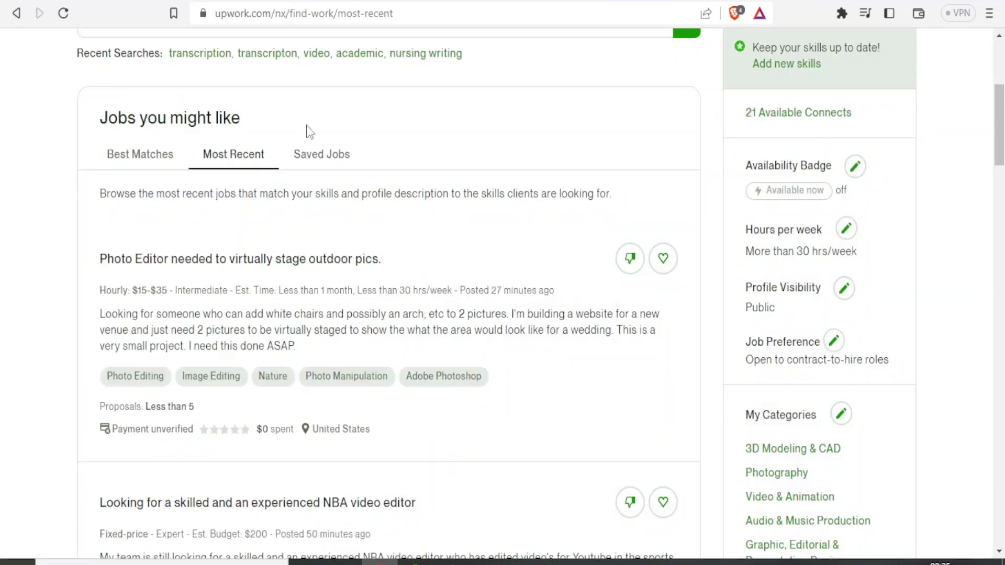
# Scroll Upwork's Most Recent jobs feed and load more job listings
pyautogui.moveTo(1001, 128); pyautogui.dragTo(1002, 465)
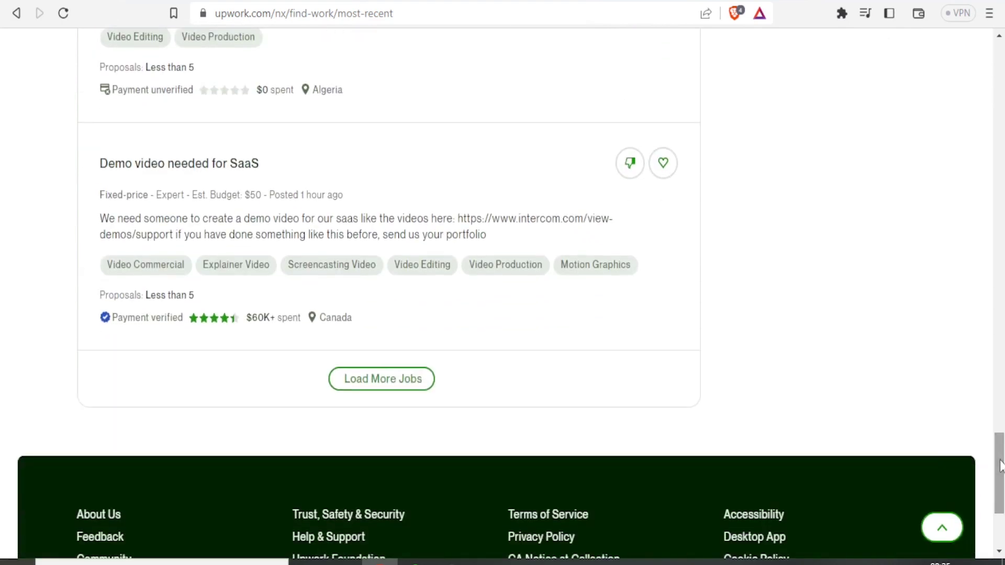
pyautogui.click(408, 384)
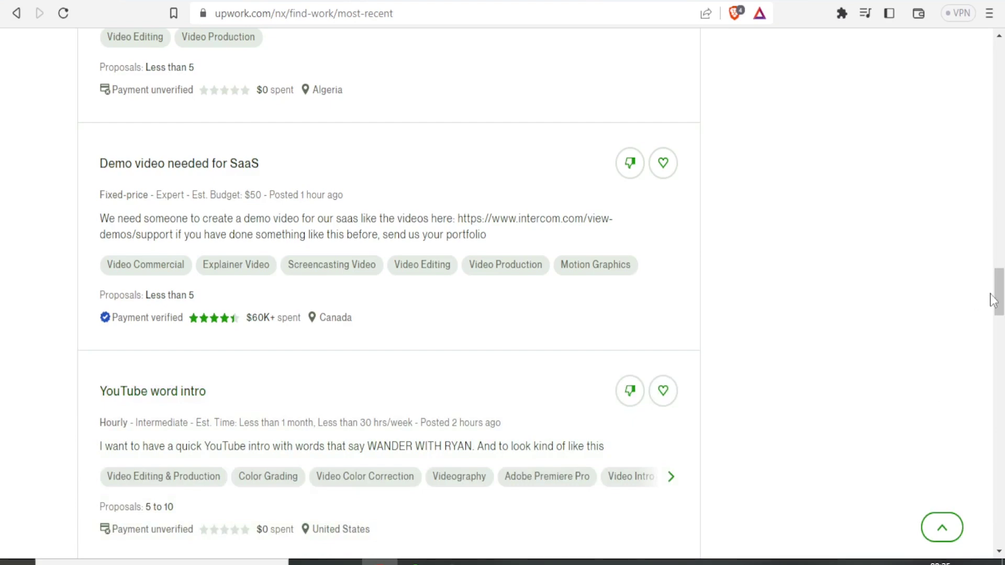
pyautogui.moveTo(1001, 293); pyautogui.dragTo(1001, 437)
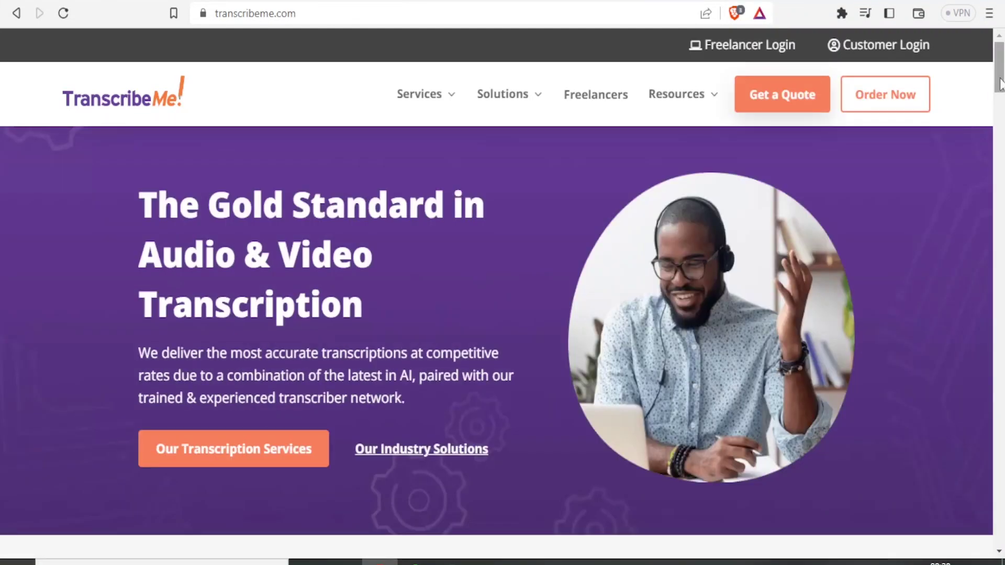
# Look over the transcribeme.com Solutions and Resources menus, then scroll down to the customer testimonials
pyautogui.moveTo(543, 105)
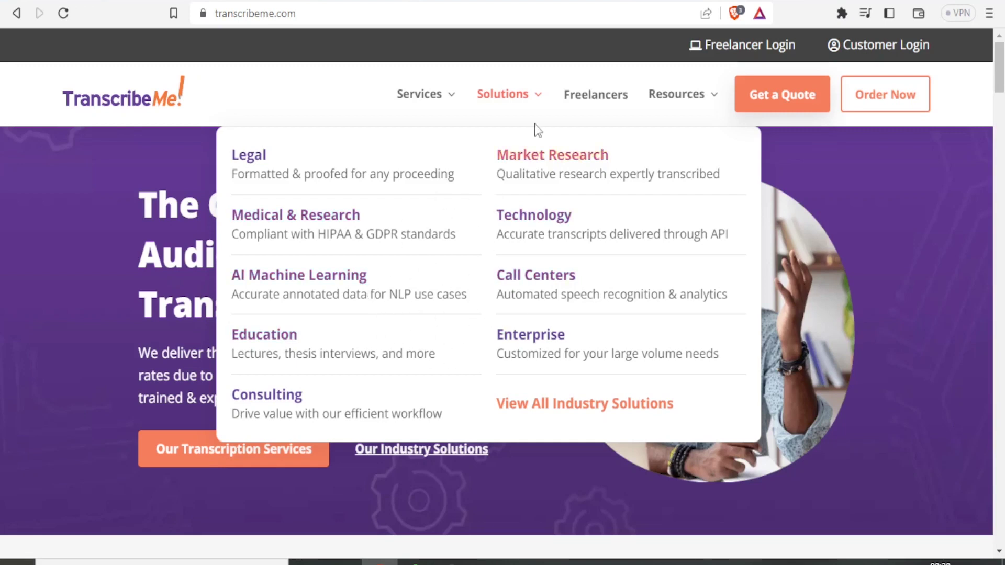
pyautogui.moveTo(642, 101)
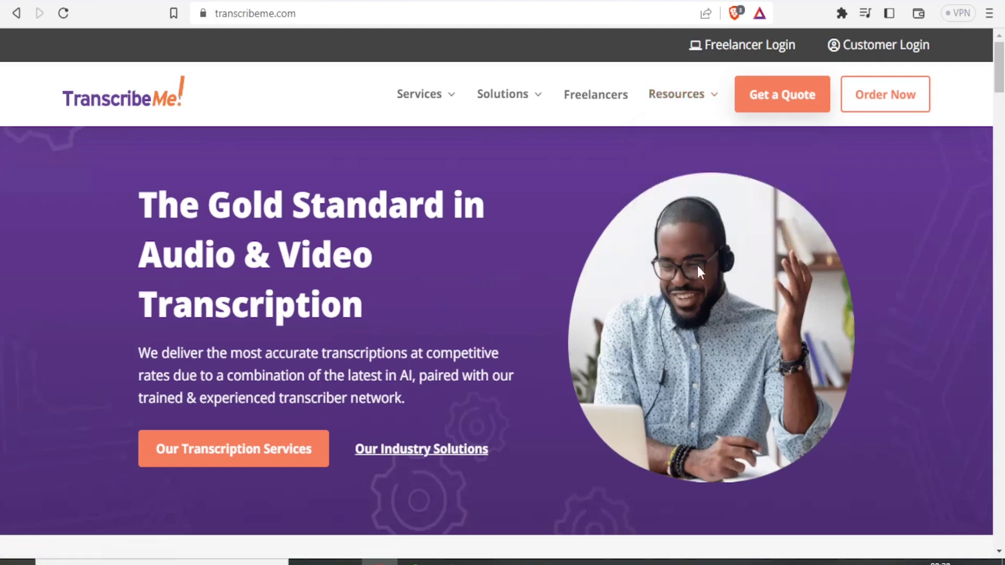
pyautogui.moveTo(999, 86); pyautogui.dragTo(1001, 267)
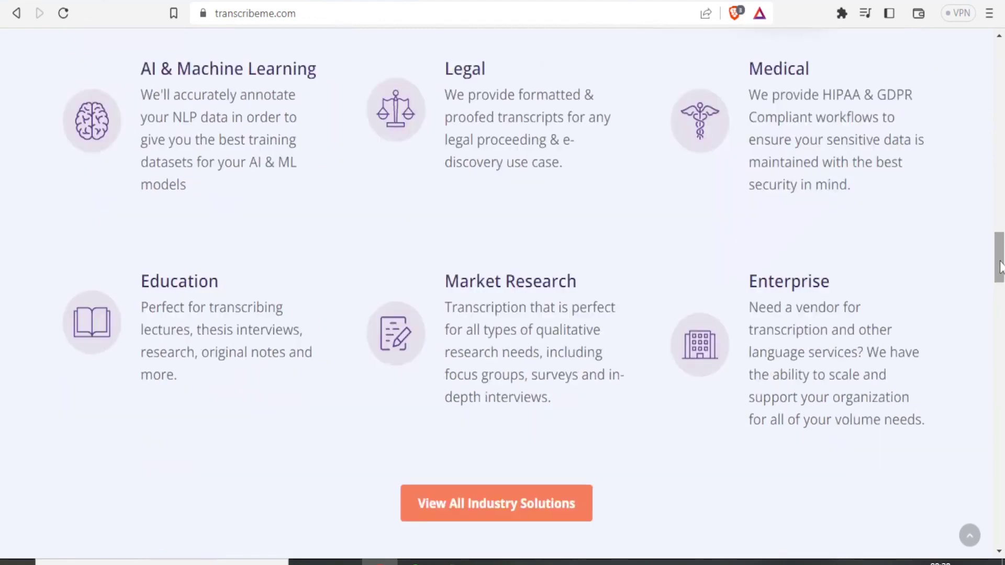